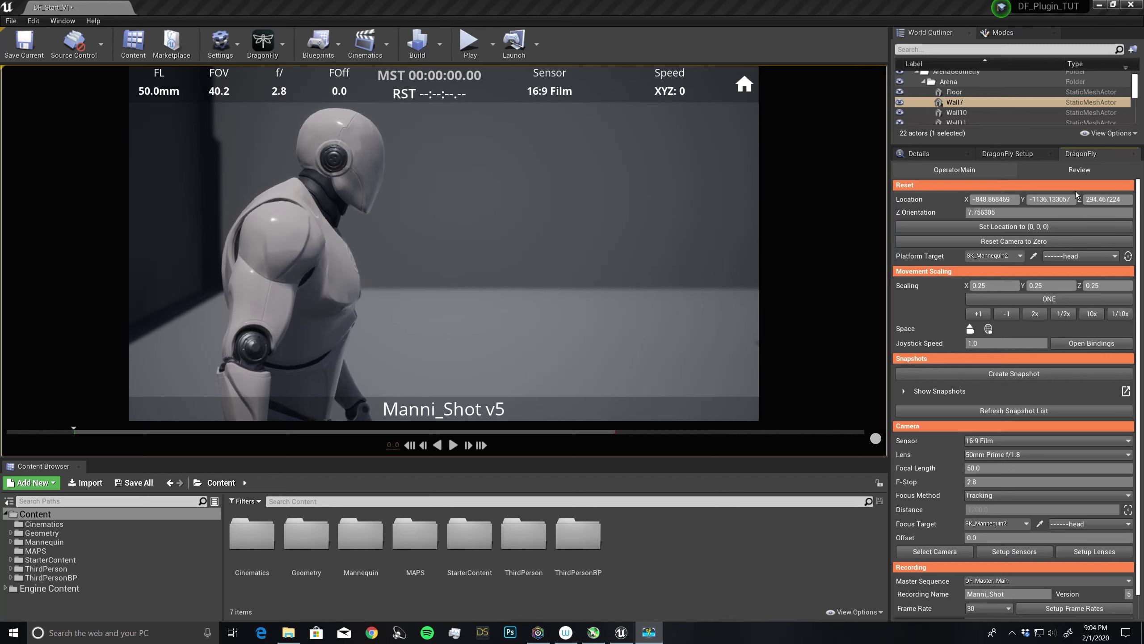
- In the Review tab, play back the Manni_Shot_1 and Manni_Shot_2 takes in turn
click(1069, 170)
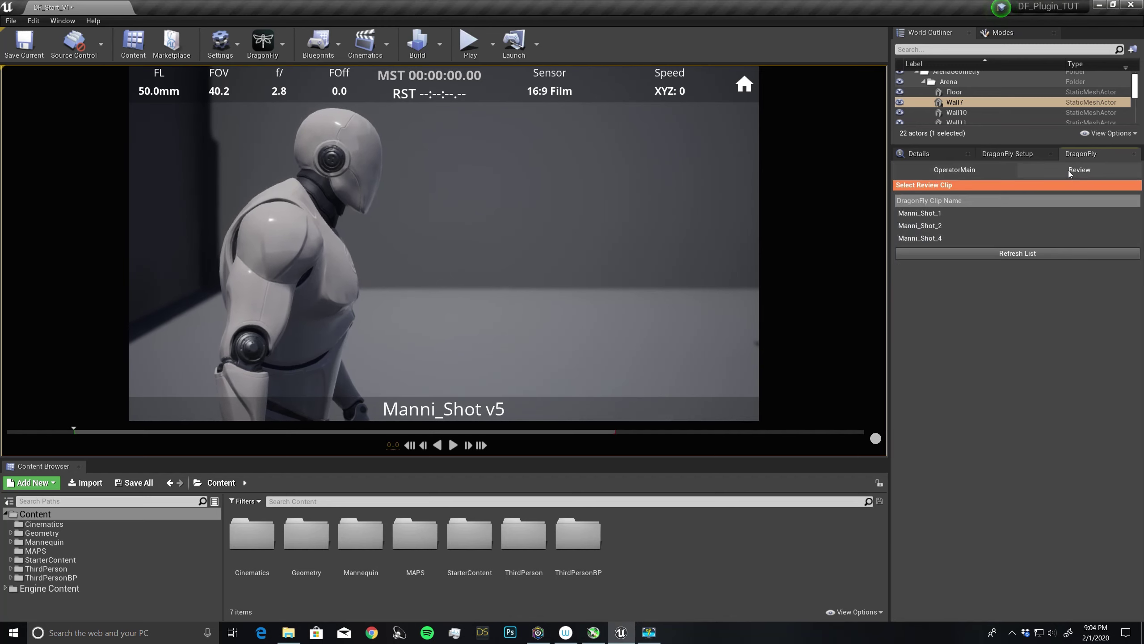
click(934, 215)
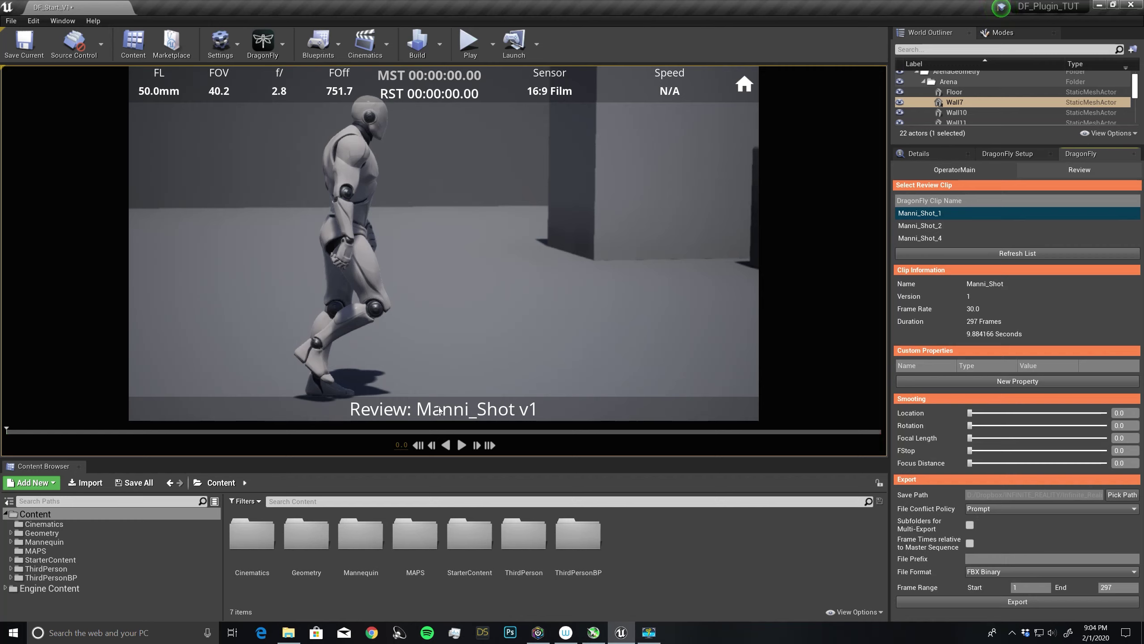
click(462, 444)
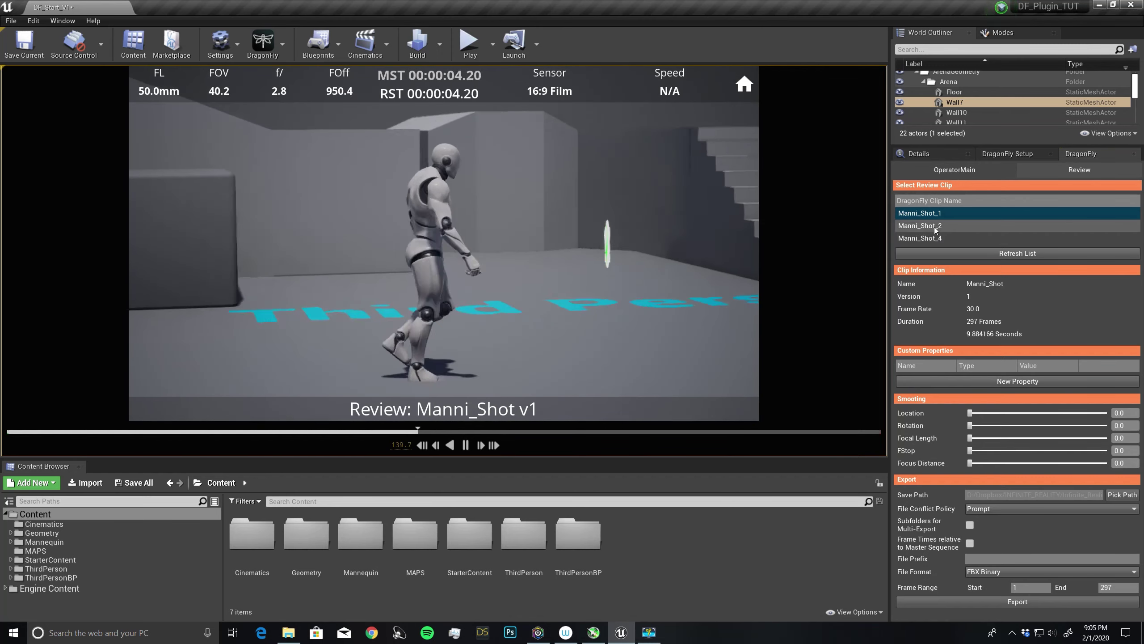
click(919, 225)
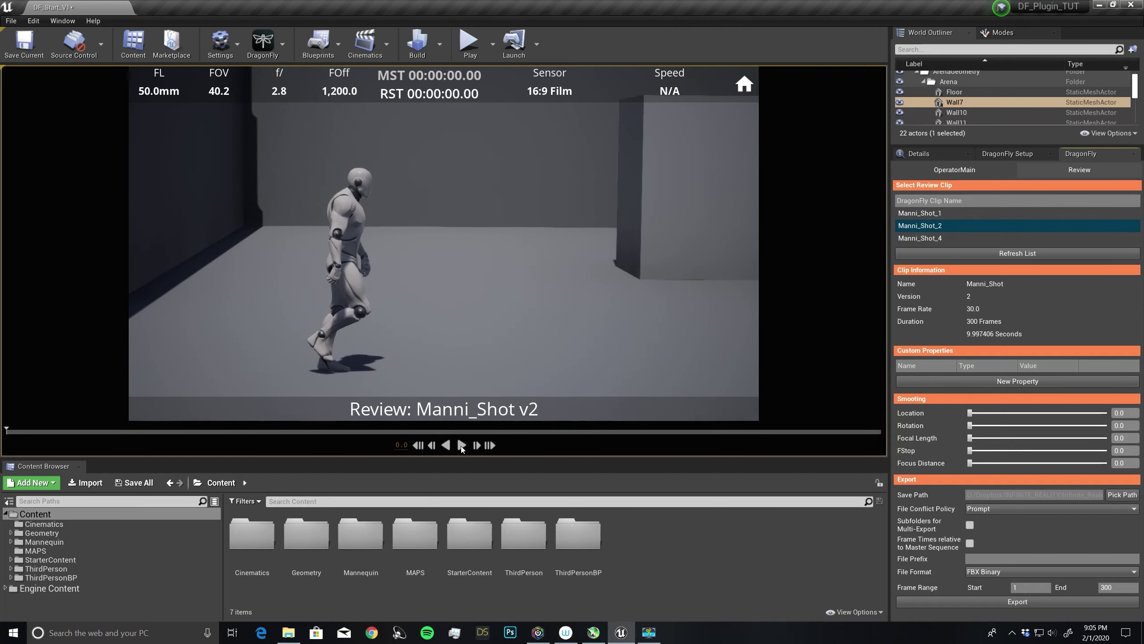
click(461, 445)
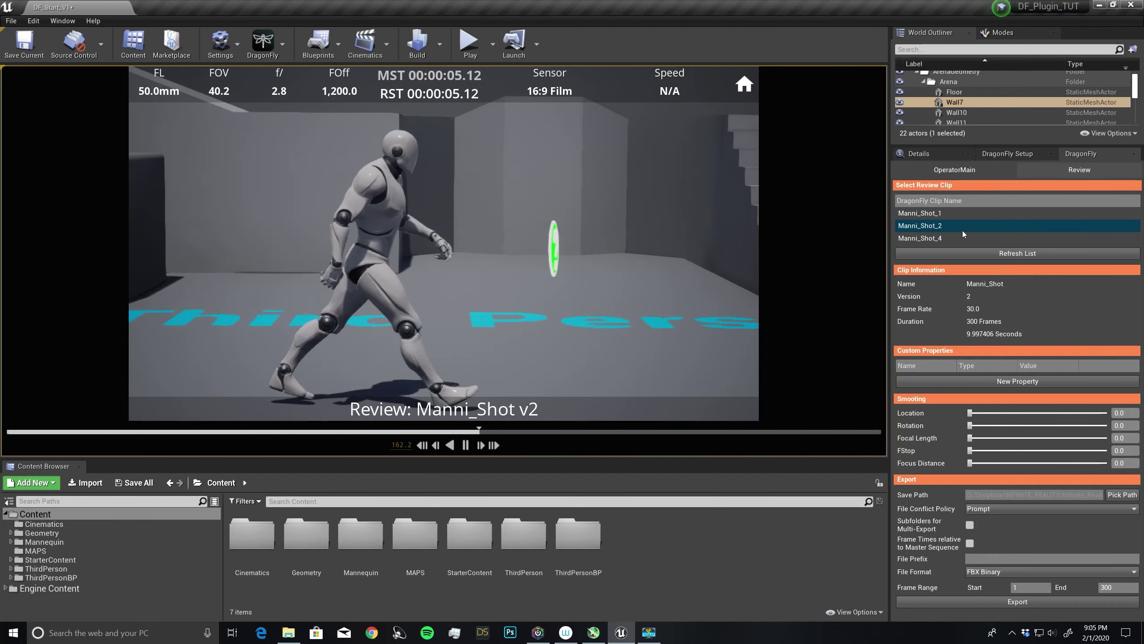
- Load Manni_Shot_4 for review and dismiss its Clip Actions menu without deleting
click(932, 238)
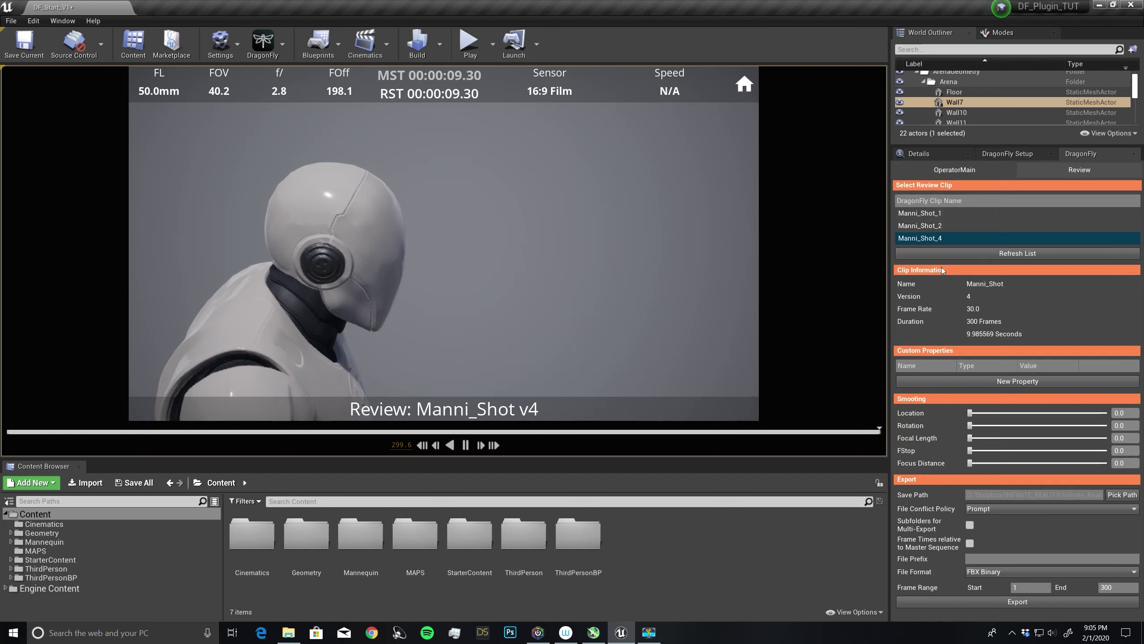
right_click(918, 237)
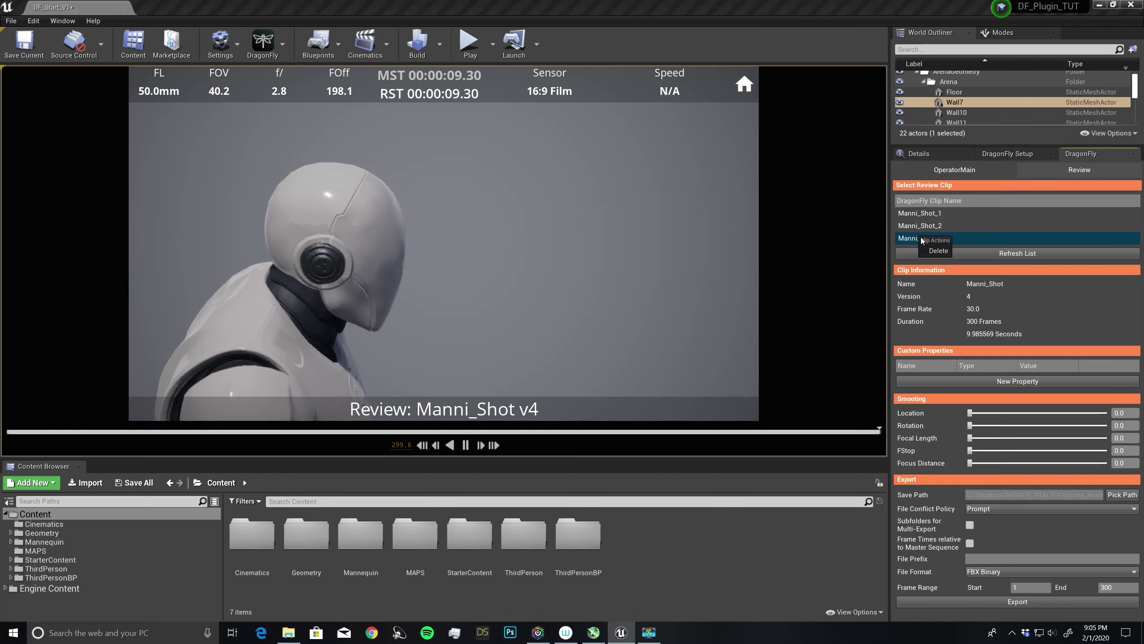
click(776, 36)
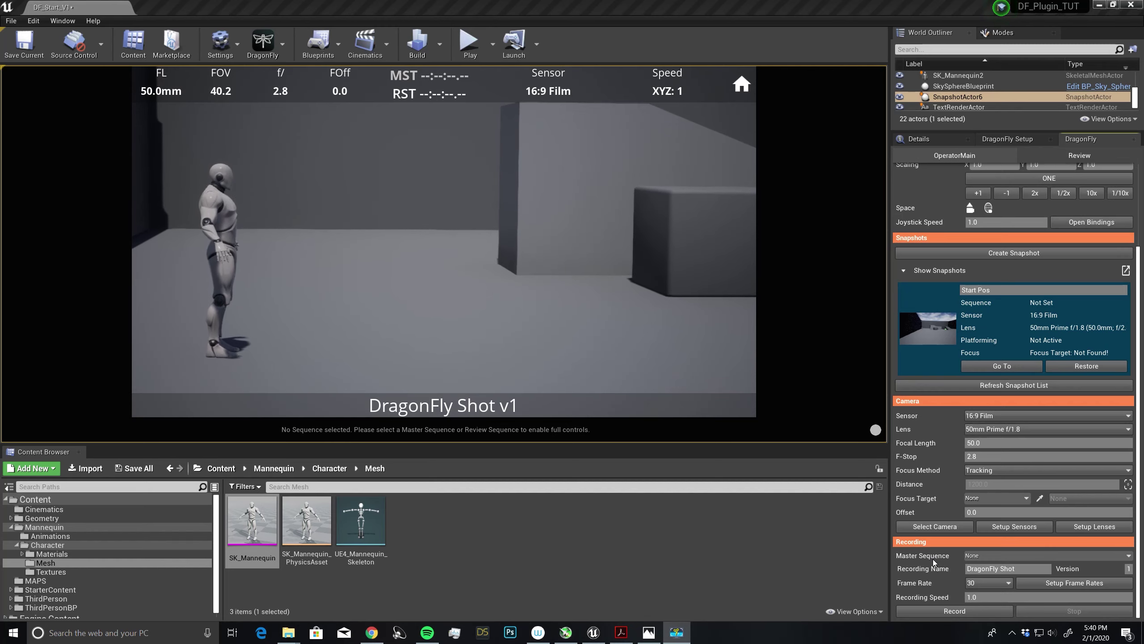
- Choose DF_Master_V1 as master sequence, scrub four seconds in, play and stop, then go to Start Pos
click(998, 554)
click(971, 399)
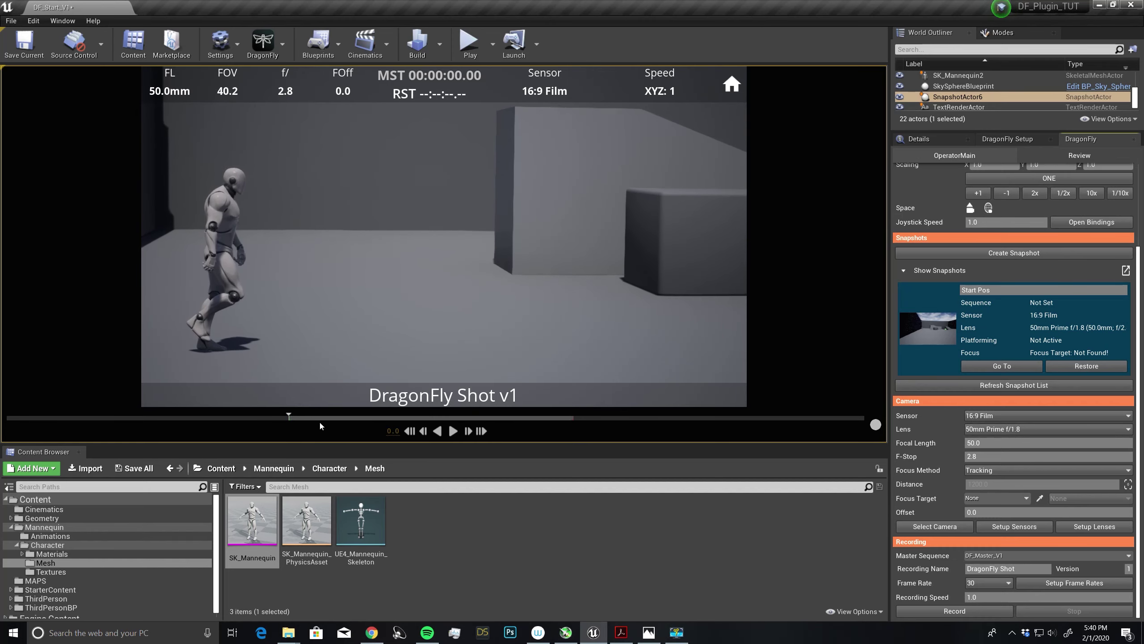
mouse_move(309, 419)
mouse_down()
mouse_move(395, 418)
mouse_move(289, 418)
mouse_up()
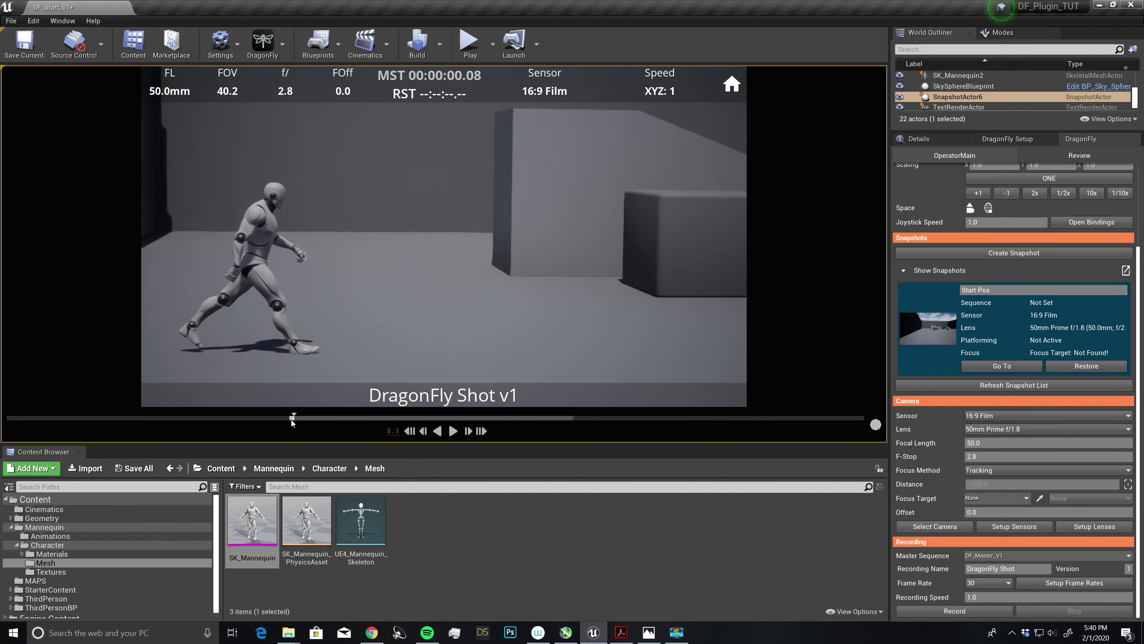
click(452, 432)
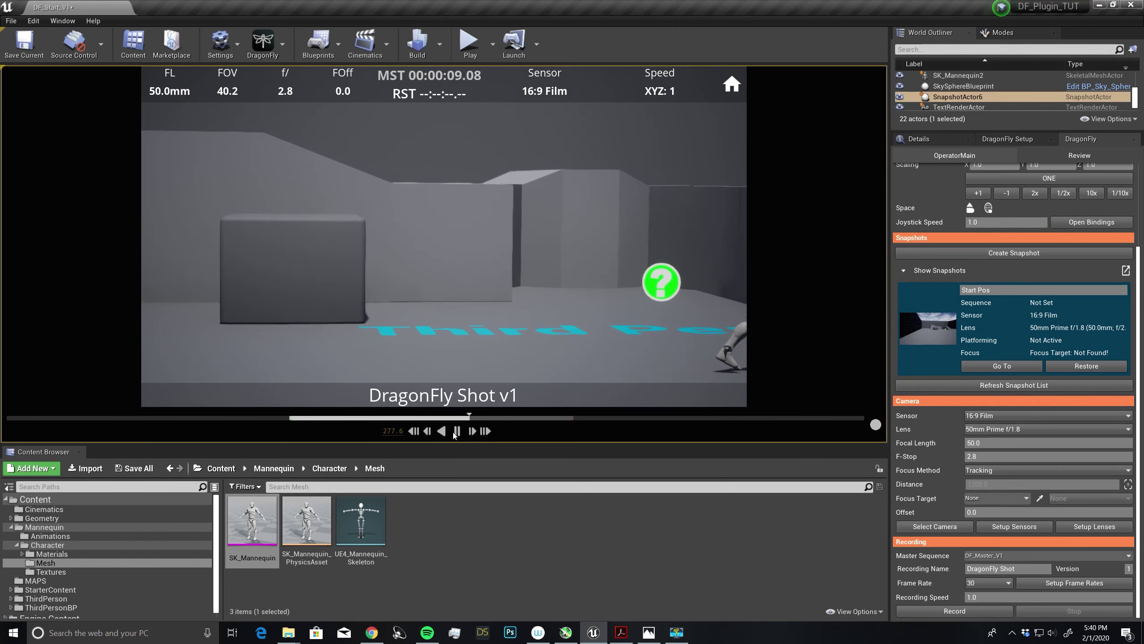
click(456, 430)
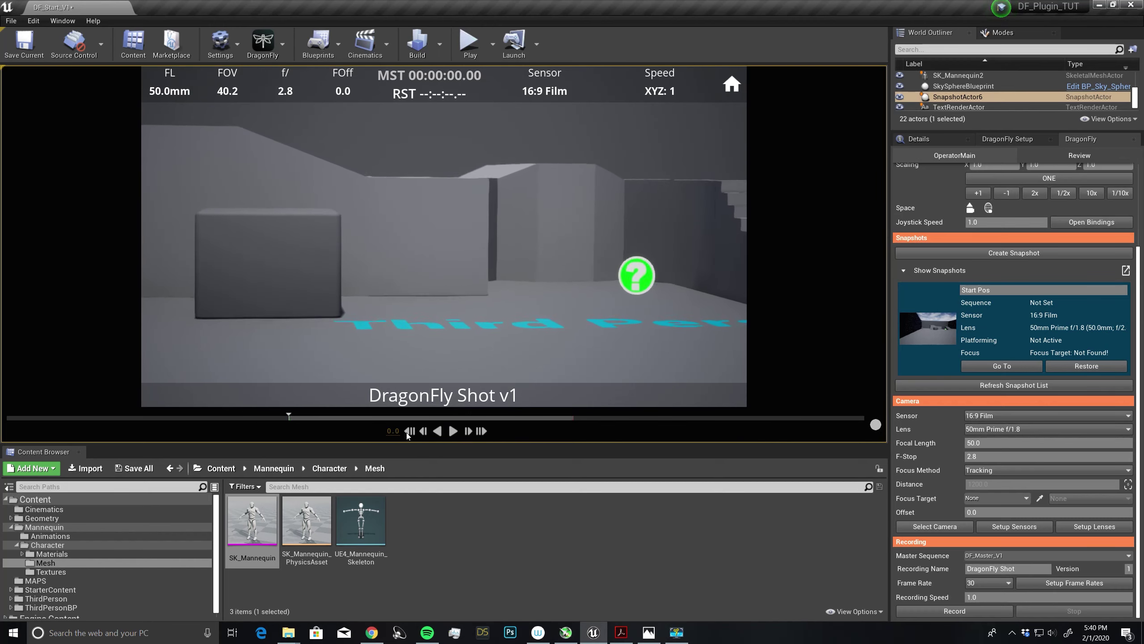
click(1002, 366)
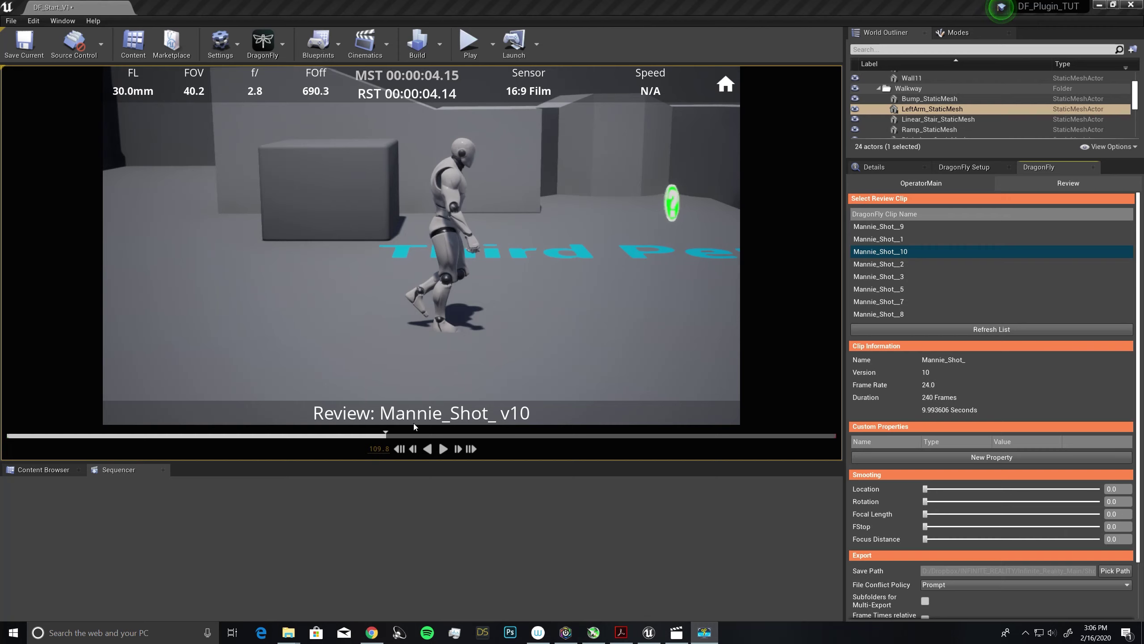
- Play Mannie_Shot_ v10 from its first frame, then replay it from frame 117.9 and pause
click(401, 452)
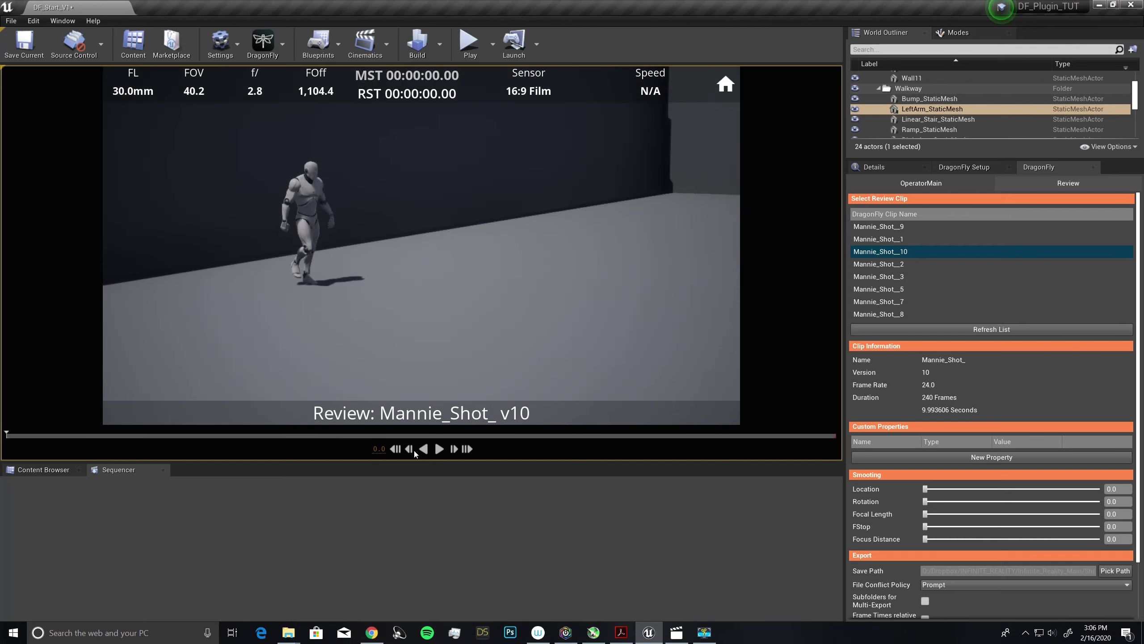
click(439, 450)
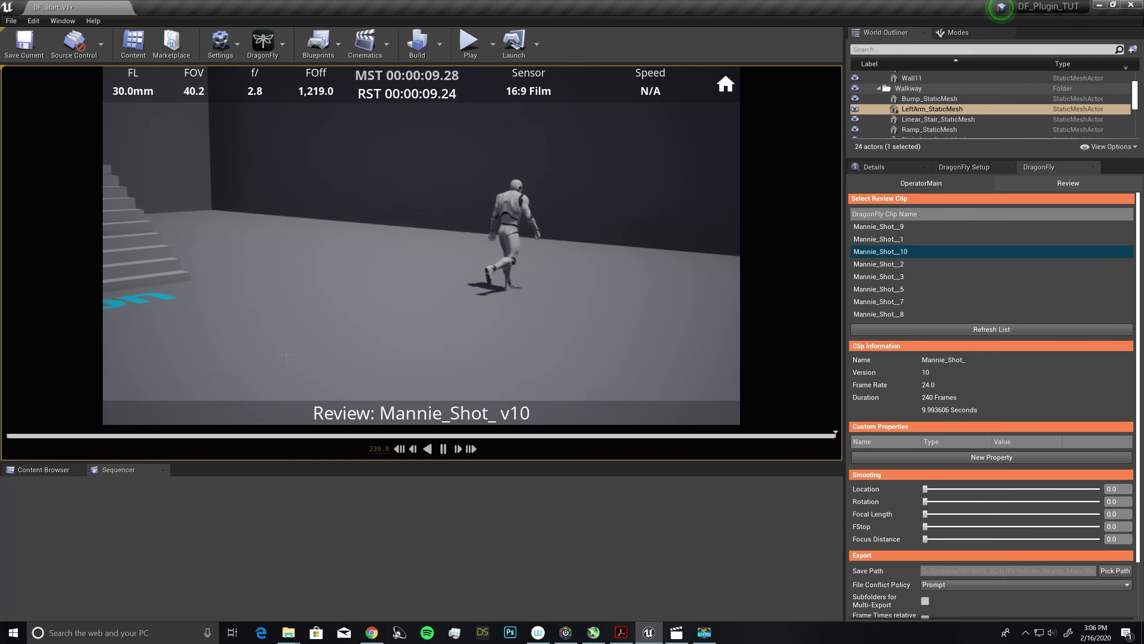
drag(466, 434, 408, 437)
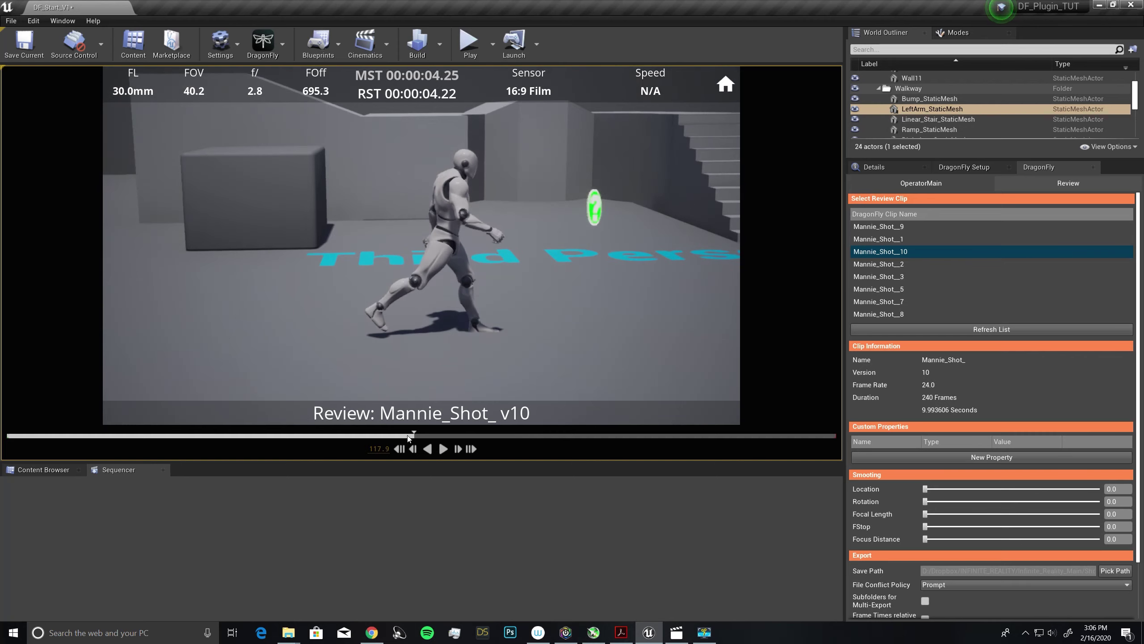
click(443, 452)
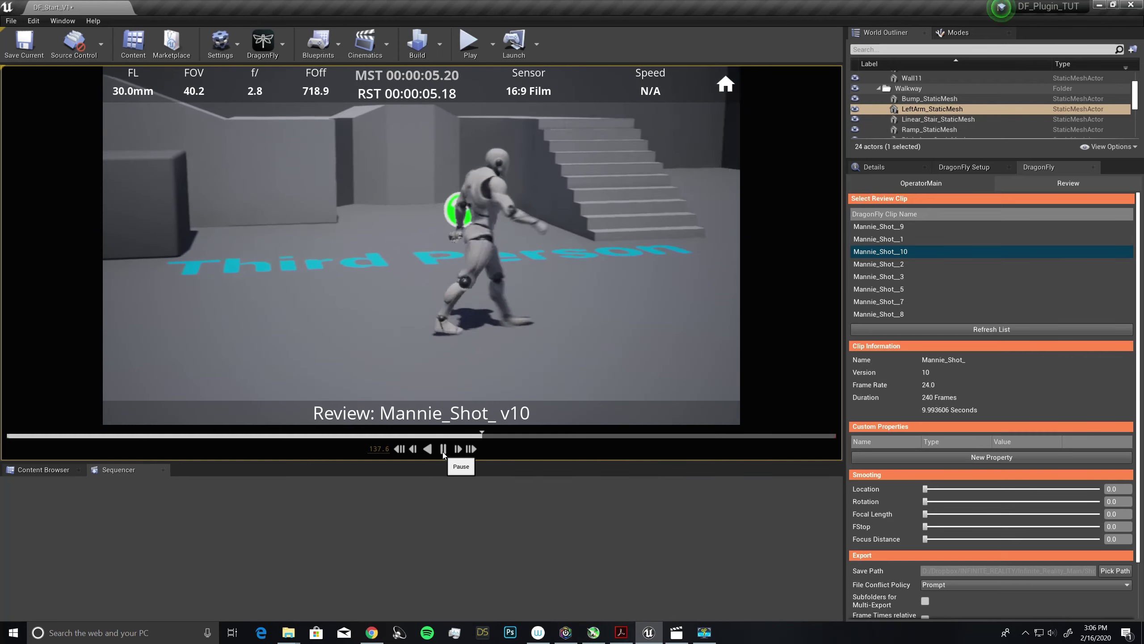
click(445, 453)
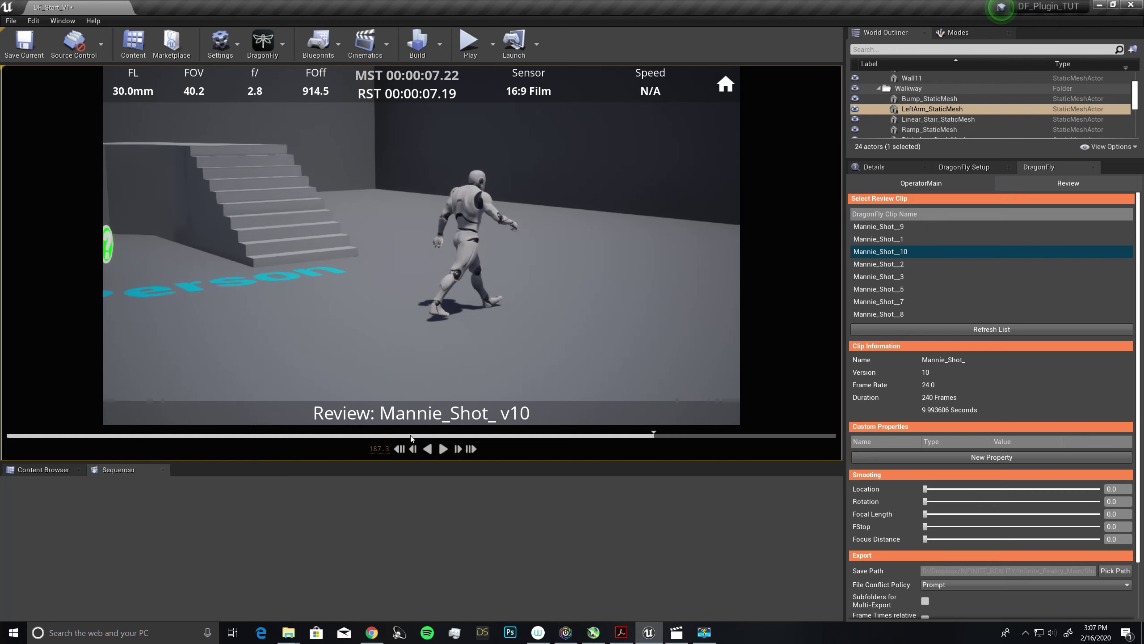
- Scrub back to around frame 143 and replay, pausing at frame 175
drag(653, 436, 480, 439)
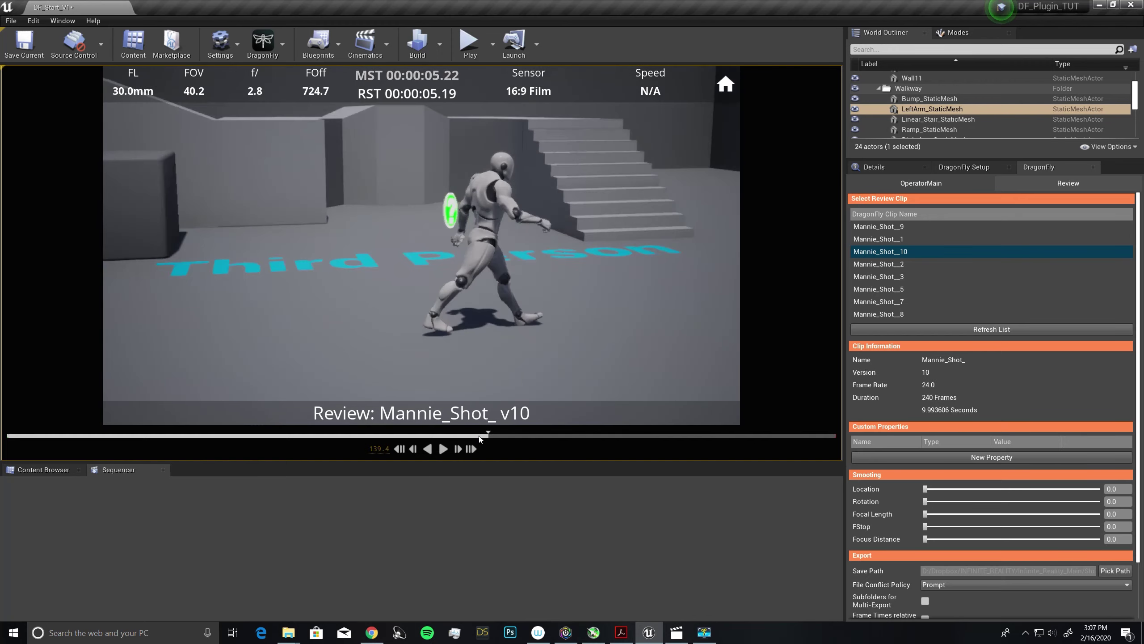
click(443, 448)
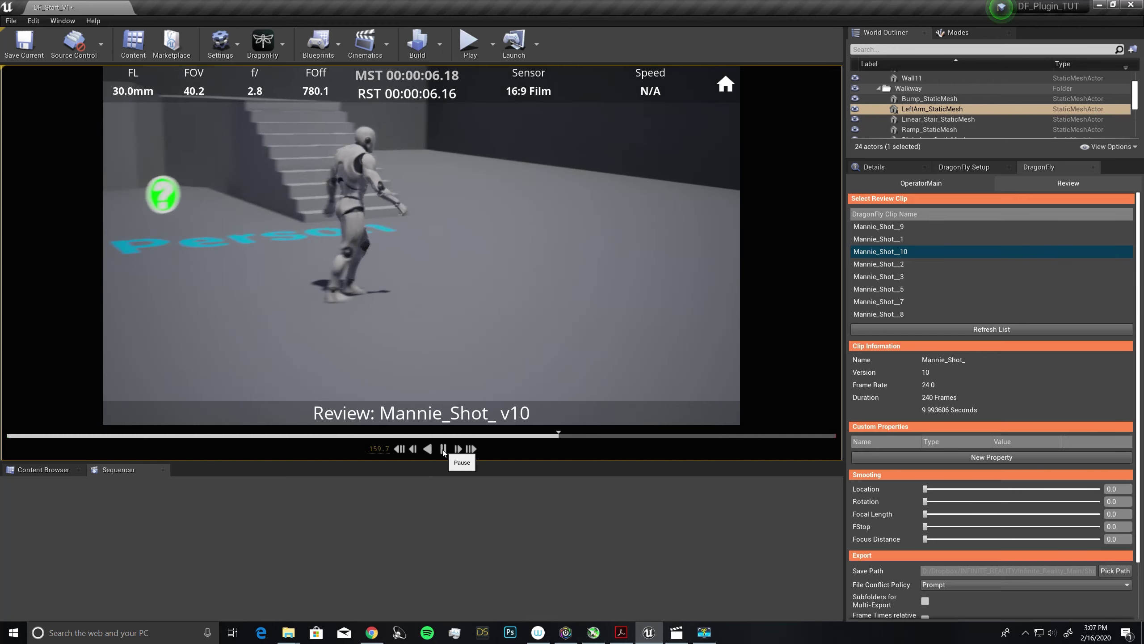
click(444, 449)
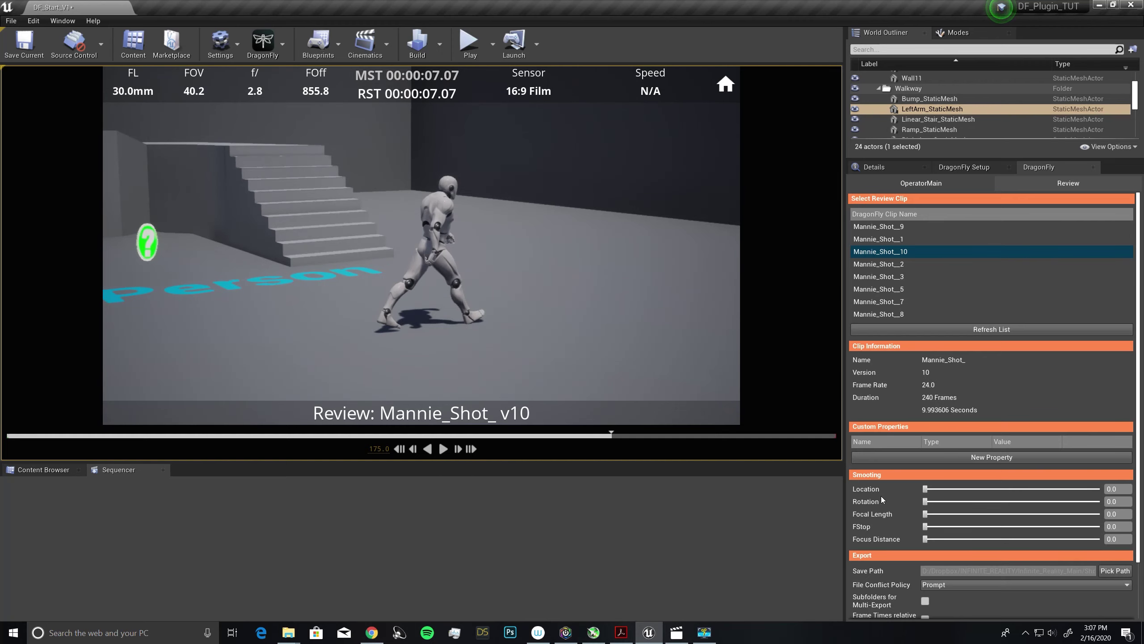
click(1119, 501)
- Set Rotation smoothing to 3.0 and play the clip from the start to check it
text(3)
key(Return)
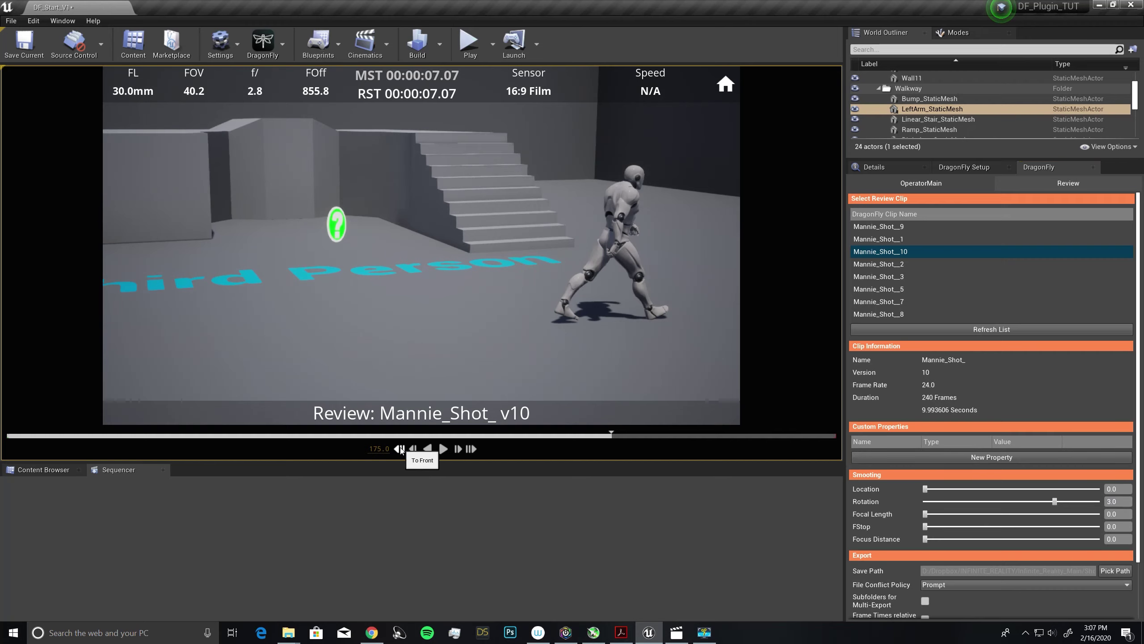
click(399, 448)
click(438, 451)
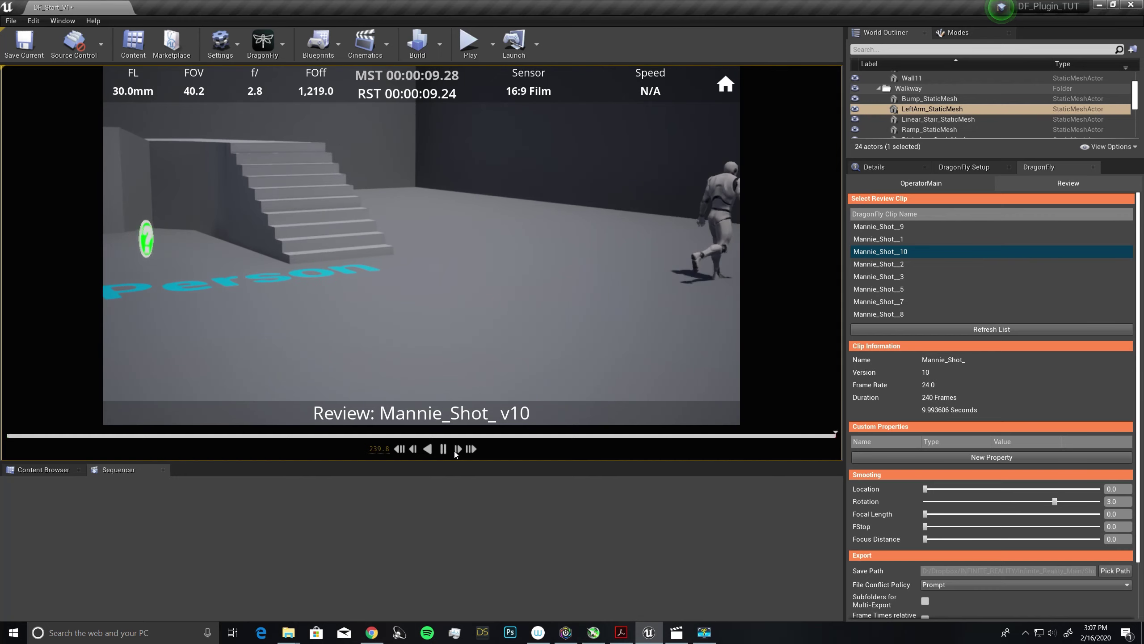
click(399, 448)
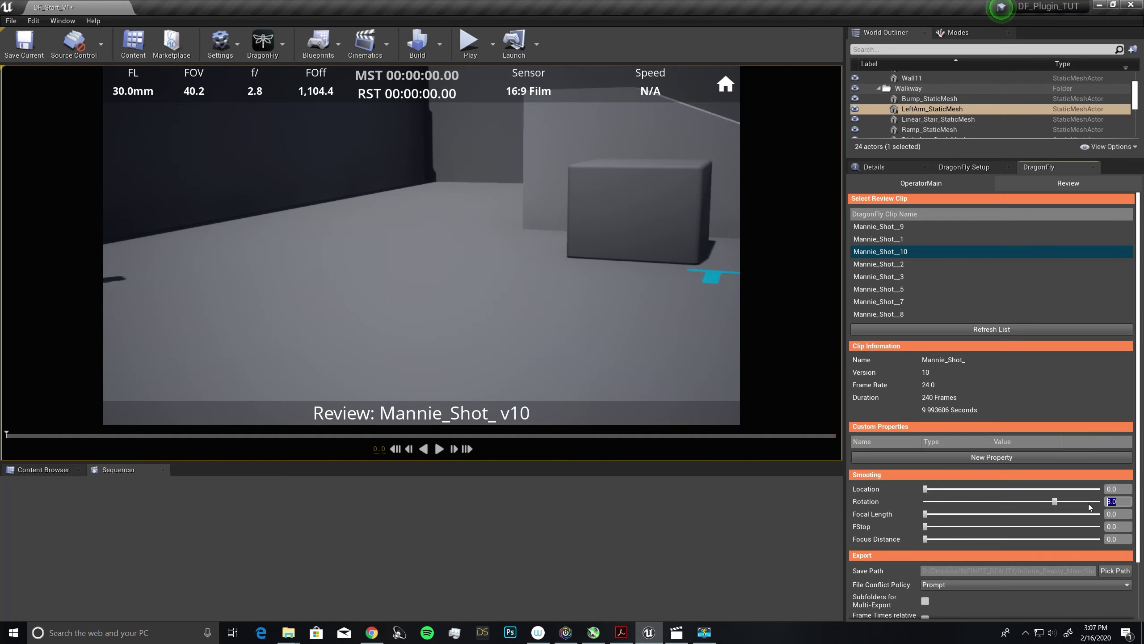
- Change Rotation smoothing to 2 and Location smoothing to 1, then play the clip
text(2)
key(Return)
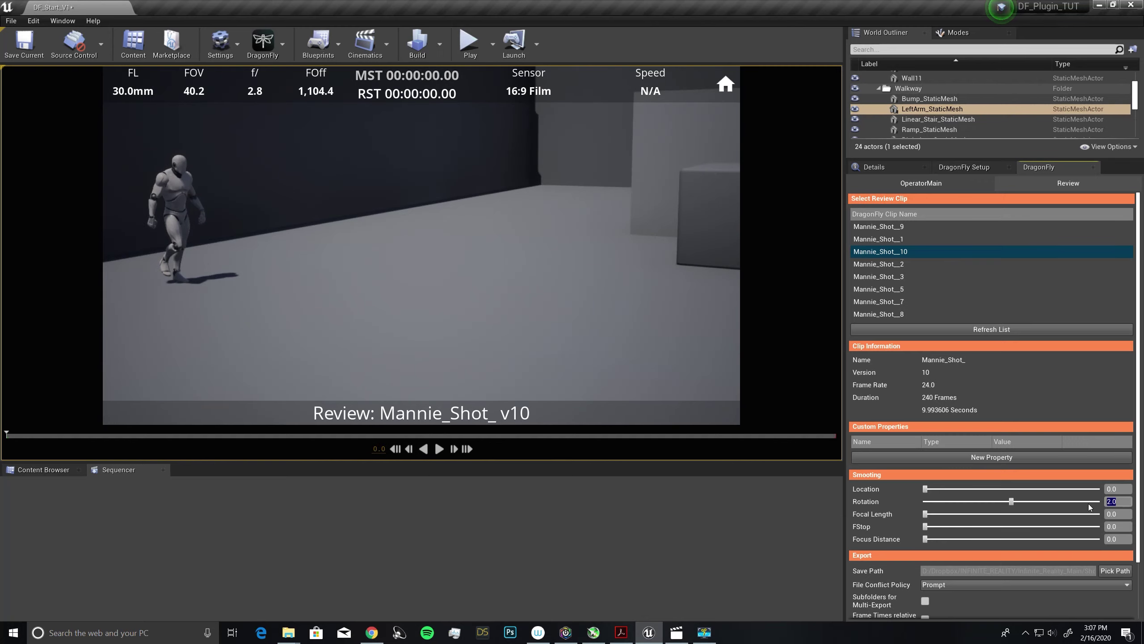
click(1117, 488)
text(1)
key(Return)
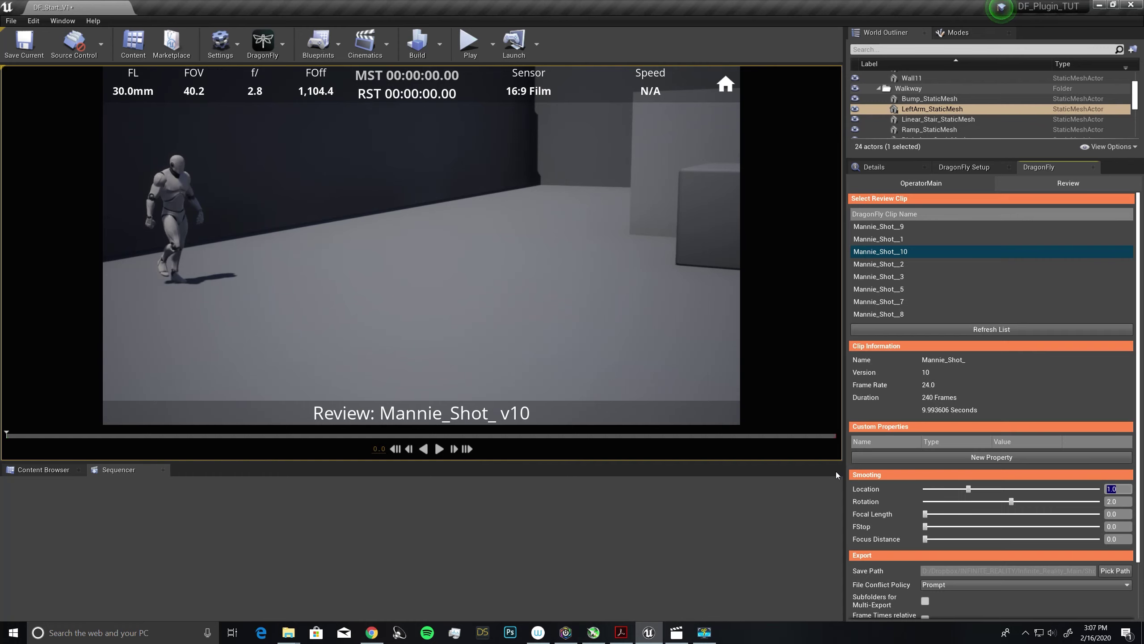
click(439, 449)
- Scrub the smoothed review clip to frame 91.5, leaving Focus Distance smoothing at 0.0
drag(184, 436, 337, 439)
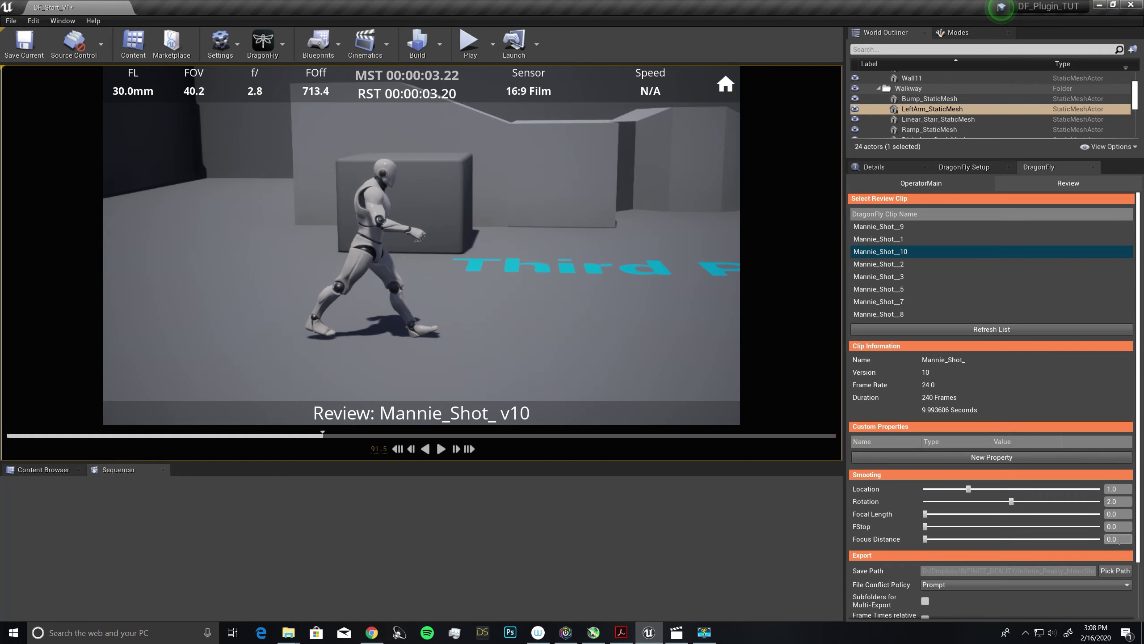
click(1117, 539)
click(873, 527)
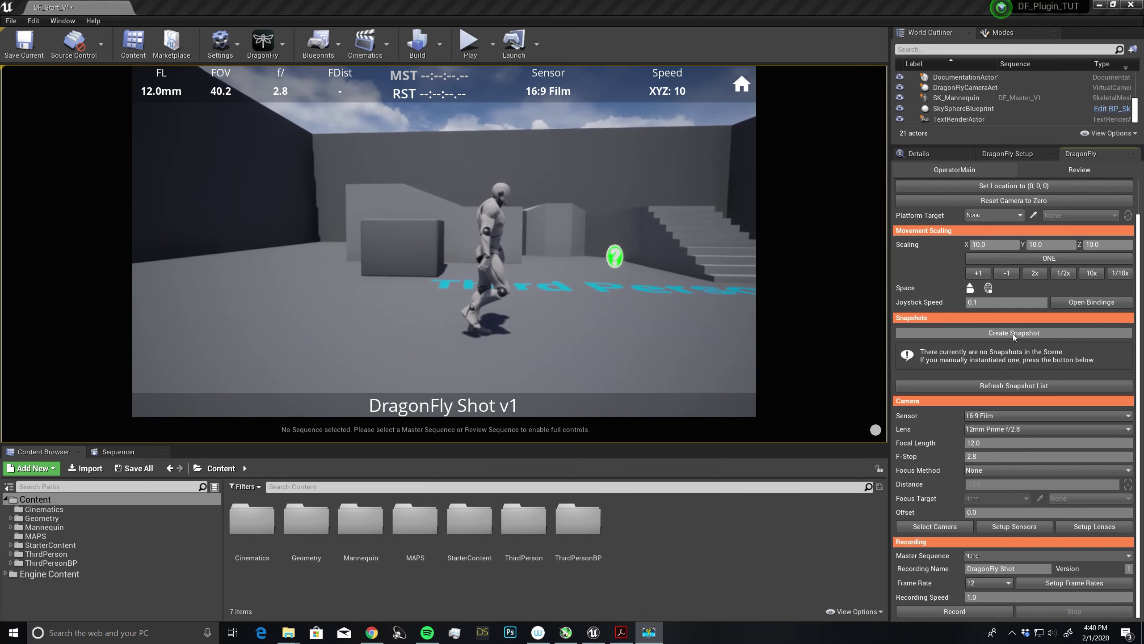
click(281, 43)
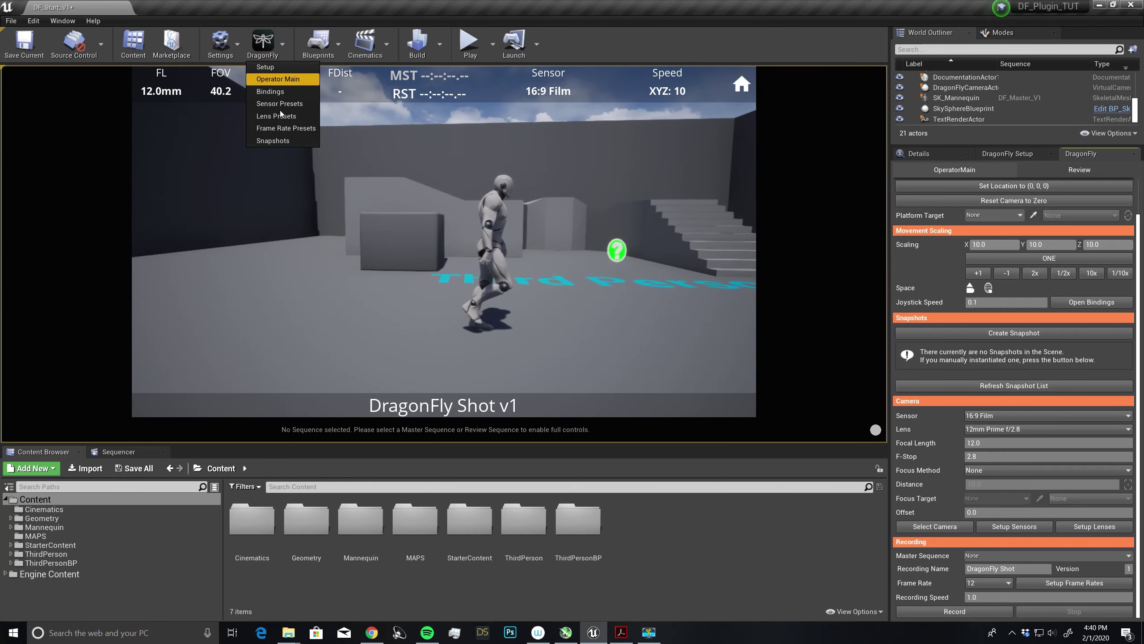
click(274, 140)
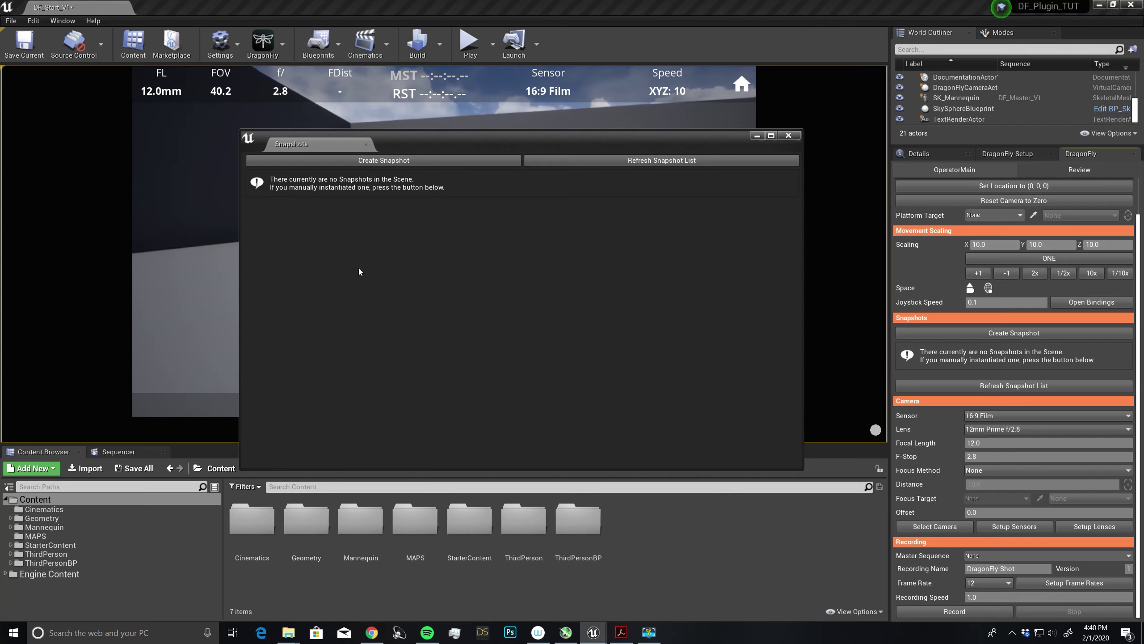
click(788, 136)
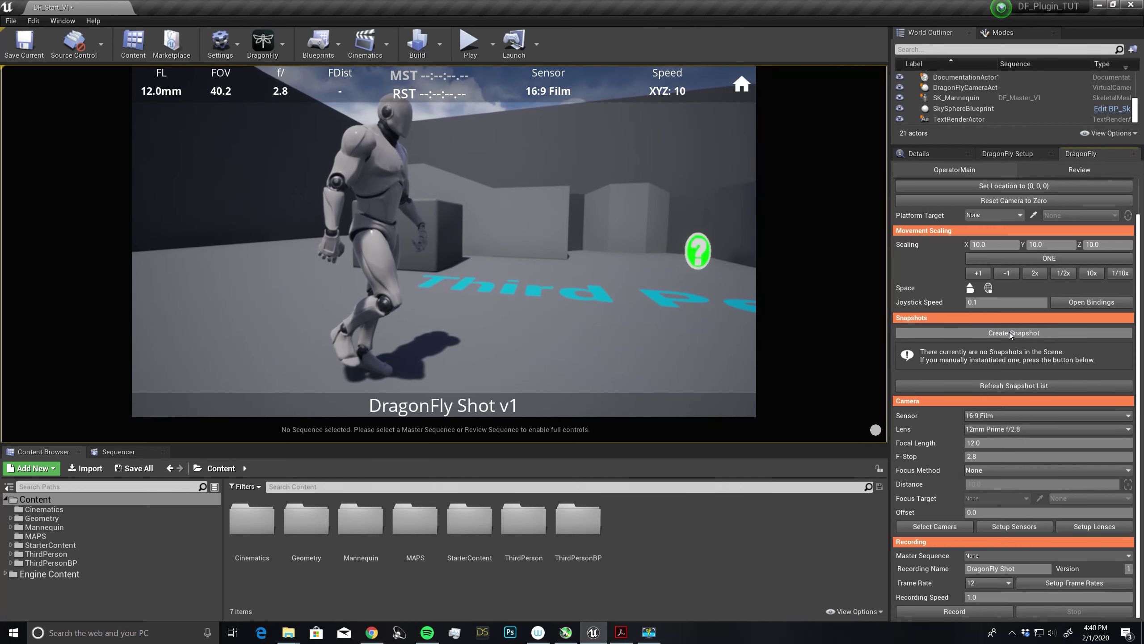
- Create a snapshot of the current camera view and rename it Start Pos
click(1010, 333)
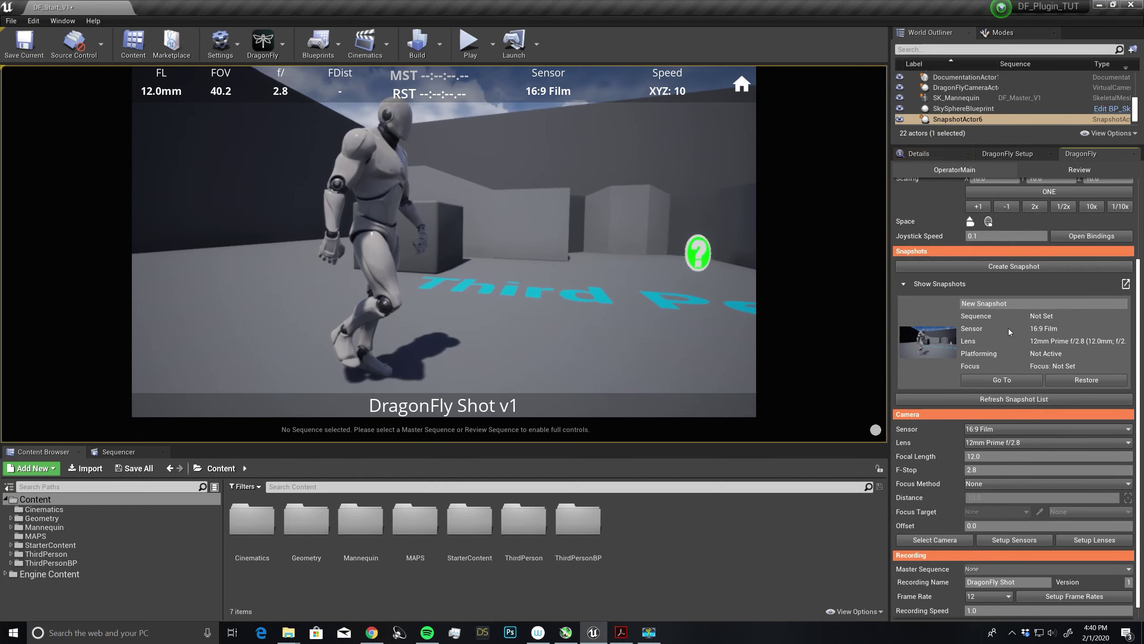
double_click(990, 304)
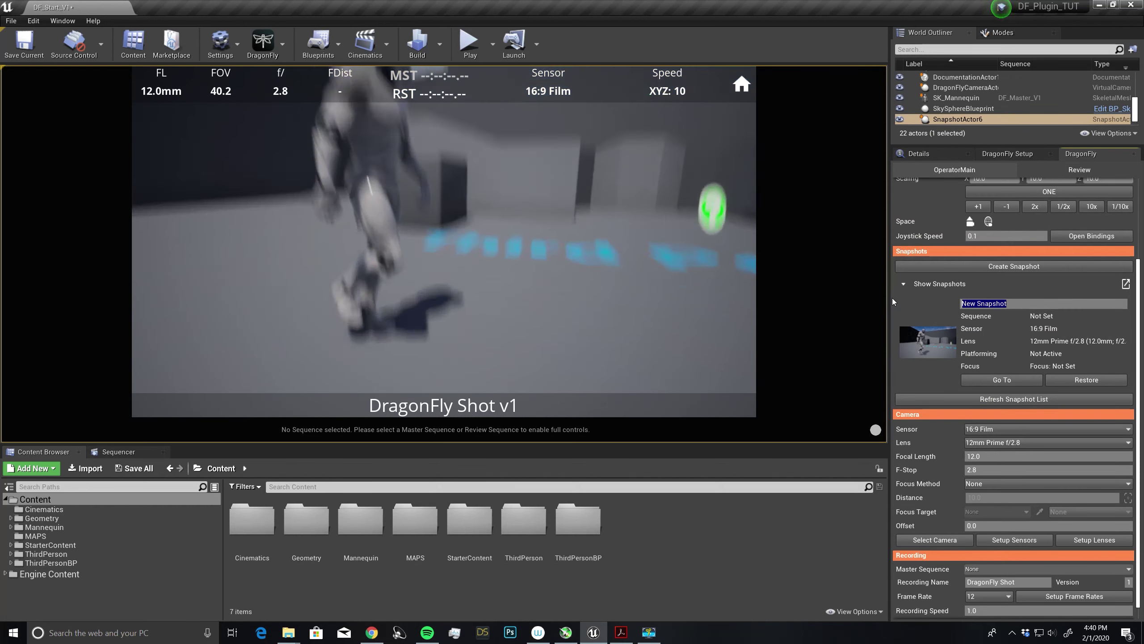
text(S)
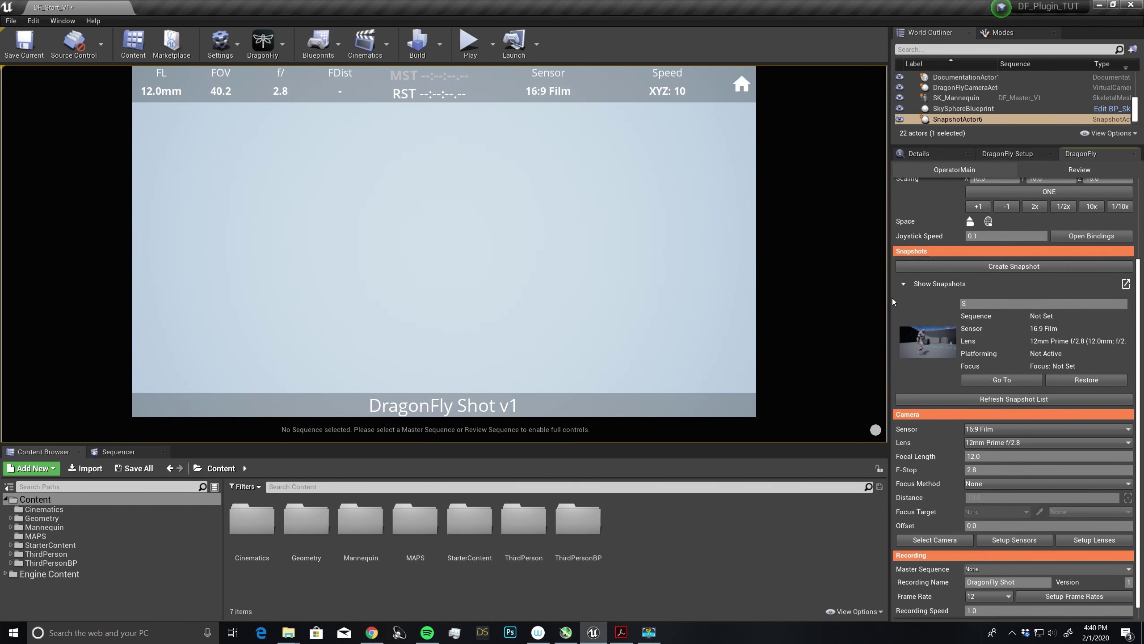
text(tart Pos)
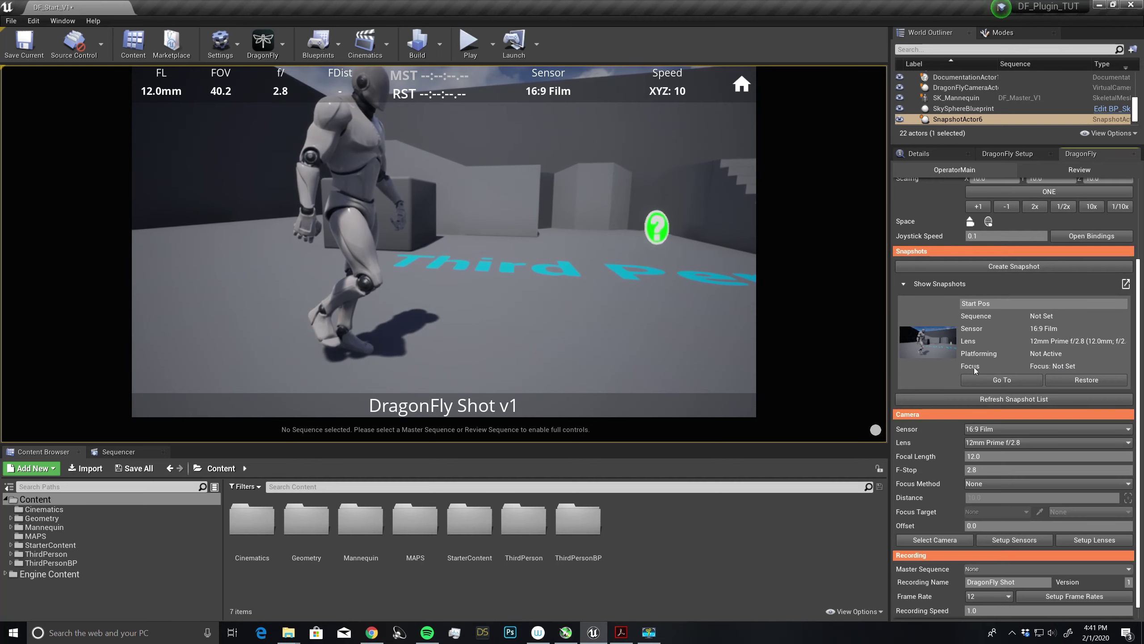
scroll(960, 359, up, 1)
scroll(960, 358, up, 1)
- Create another snapshot from the new camera position and name it shot_02
scroll(967, 387, down, 1)
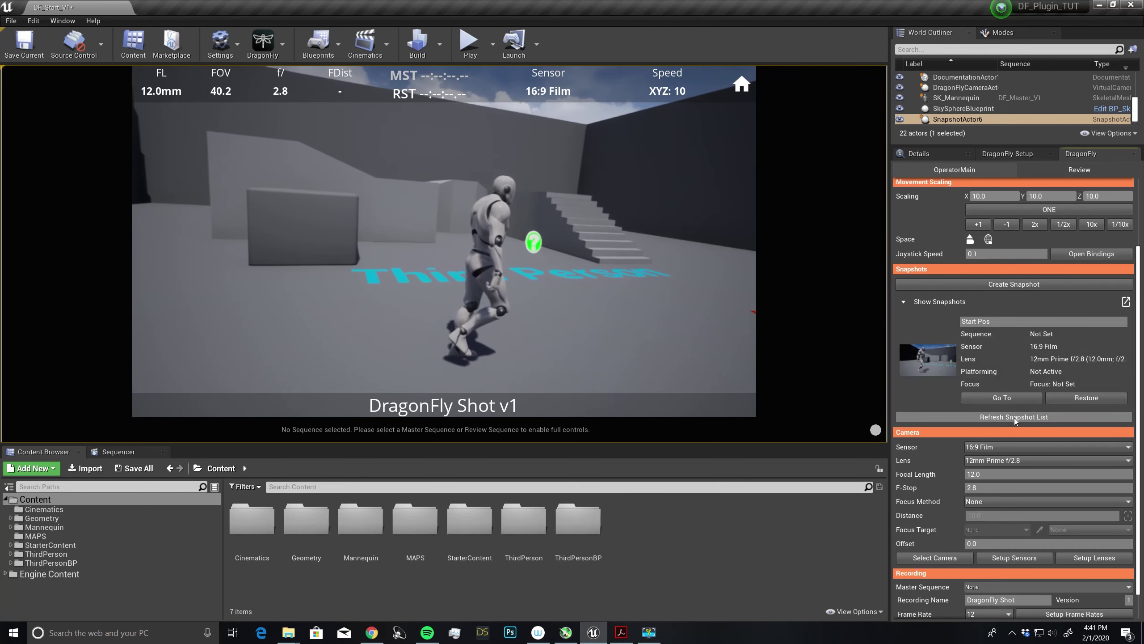
click(1018, 286)
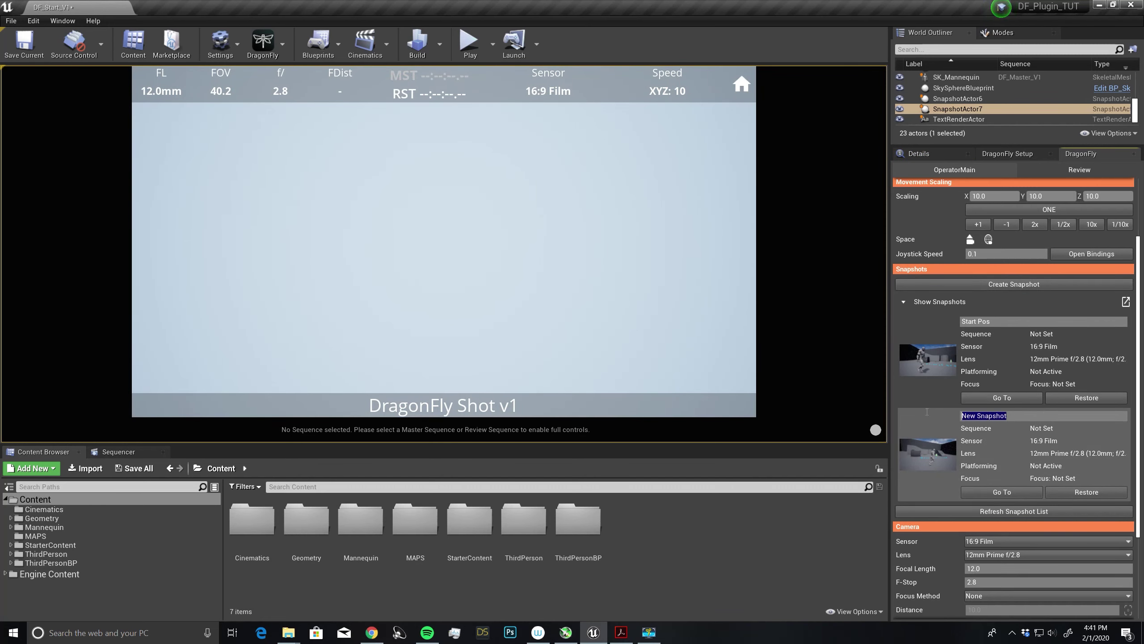
text(shot 02)
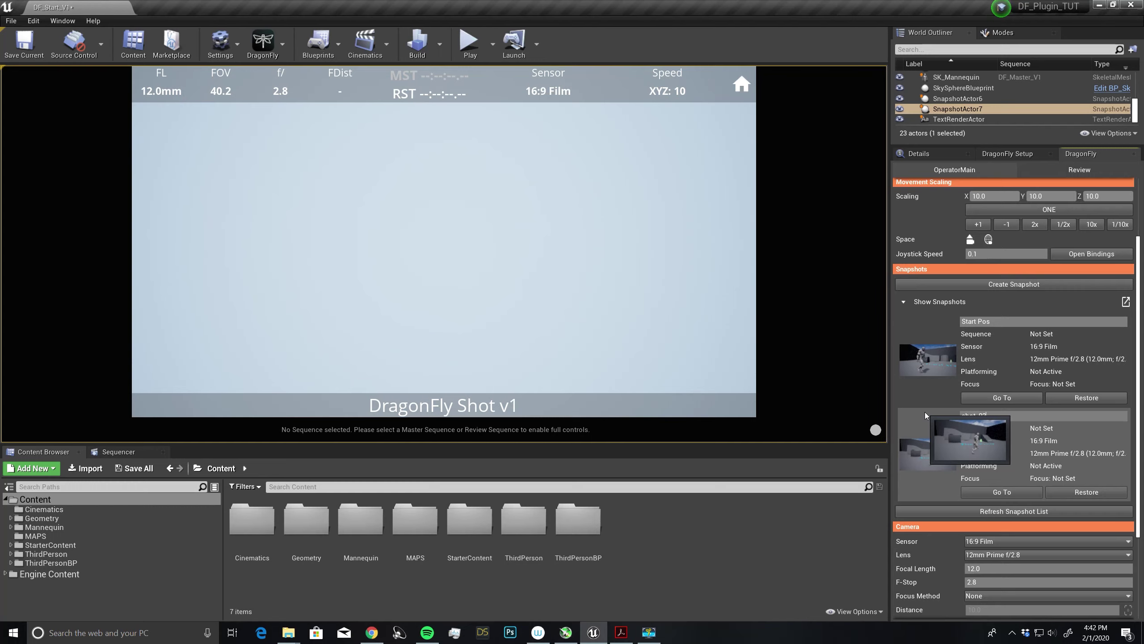
text(ot_02)
key(Return)
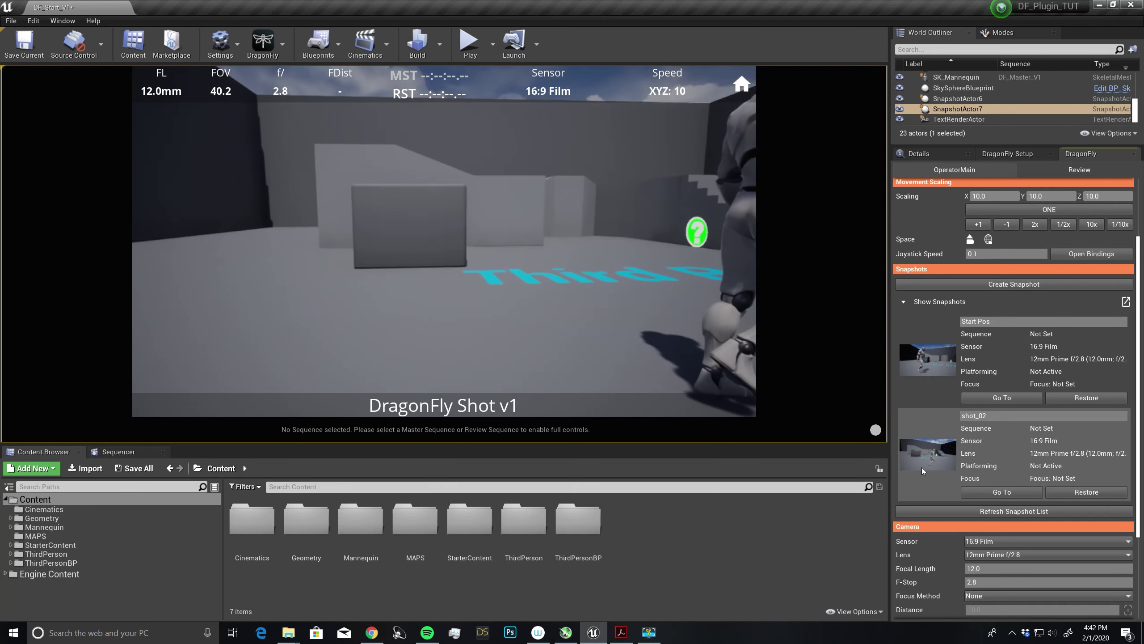
mouse_move(923, 459)
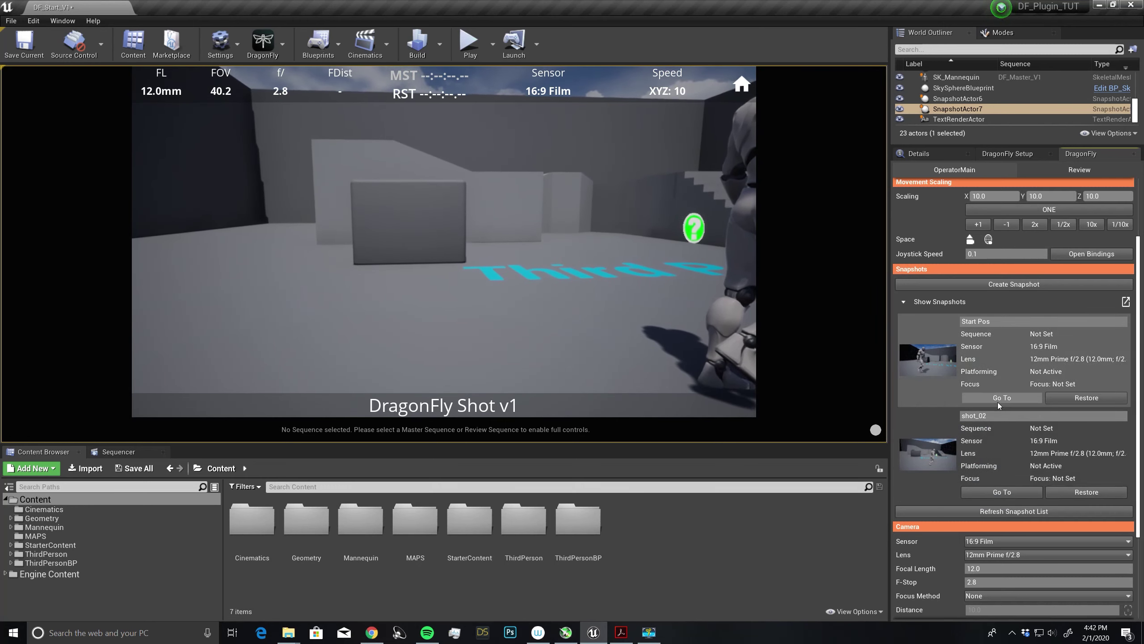
- Jump the camera to the Start Pos framing, then to the shot_02 framing
click(993, 496)
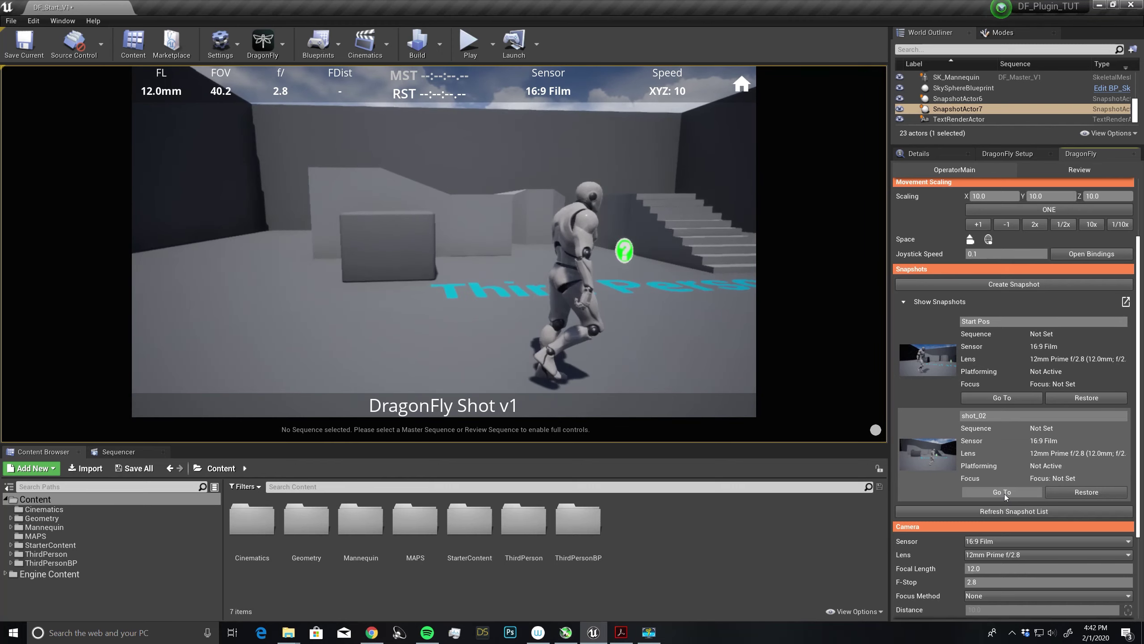
click(1003, 398)
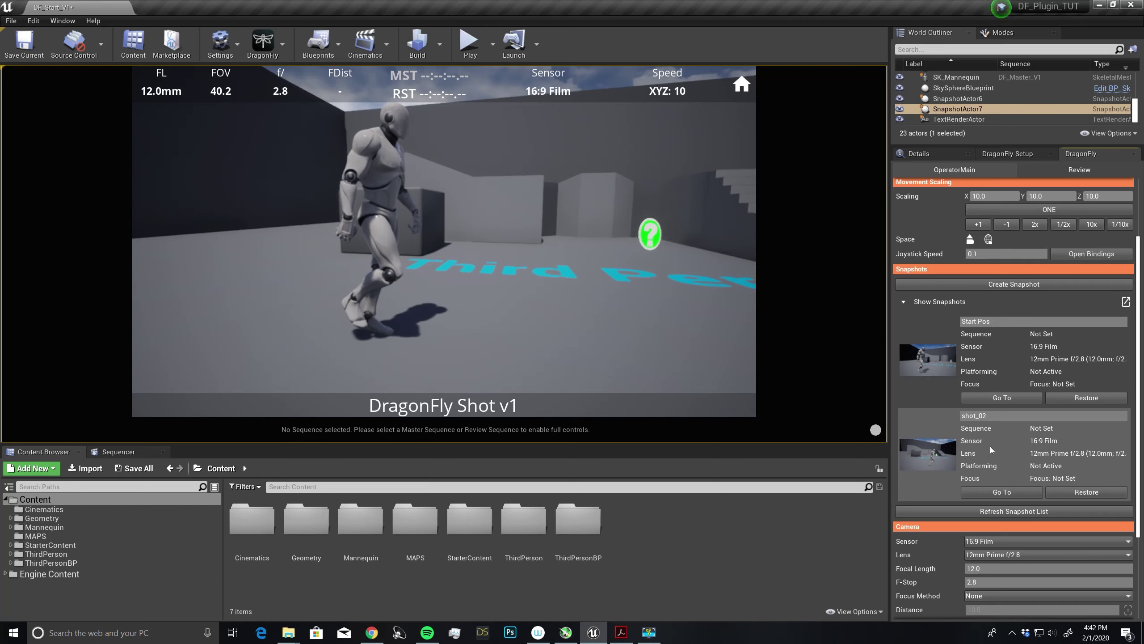
click(995, 493)
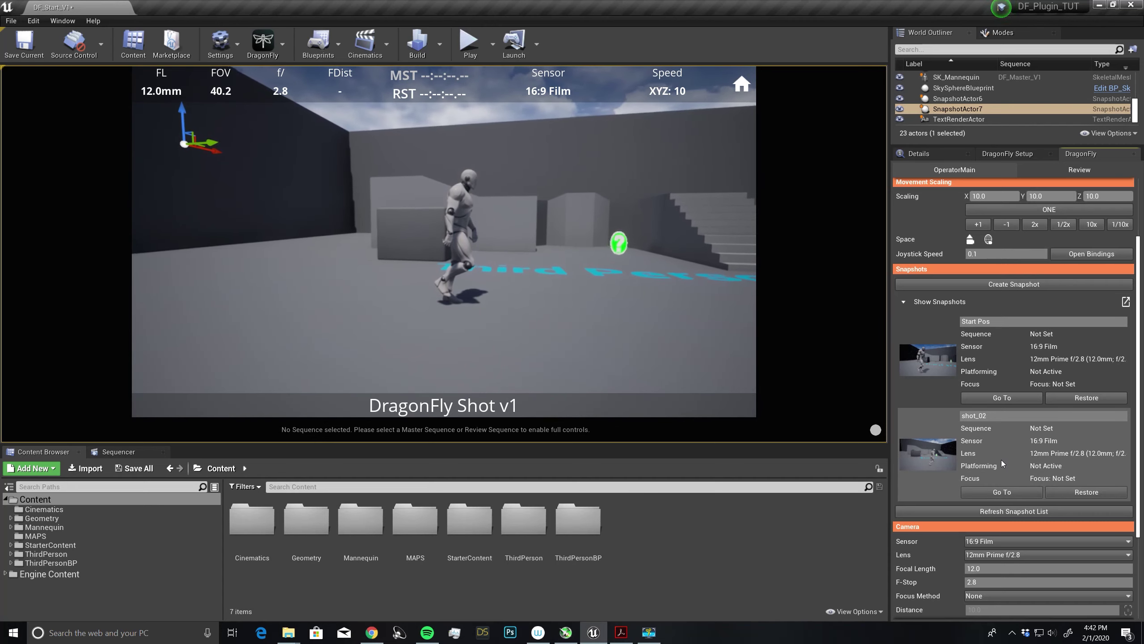
- Update shot_02 to the current framing, then jump between Start Pos and shot_02 to compare
right_click(987, 437)
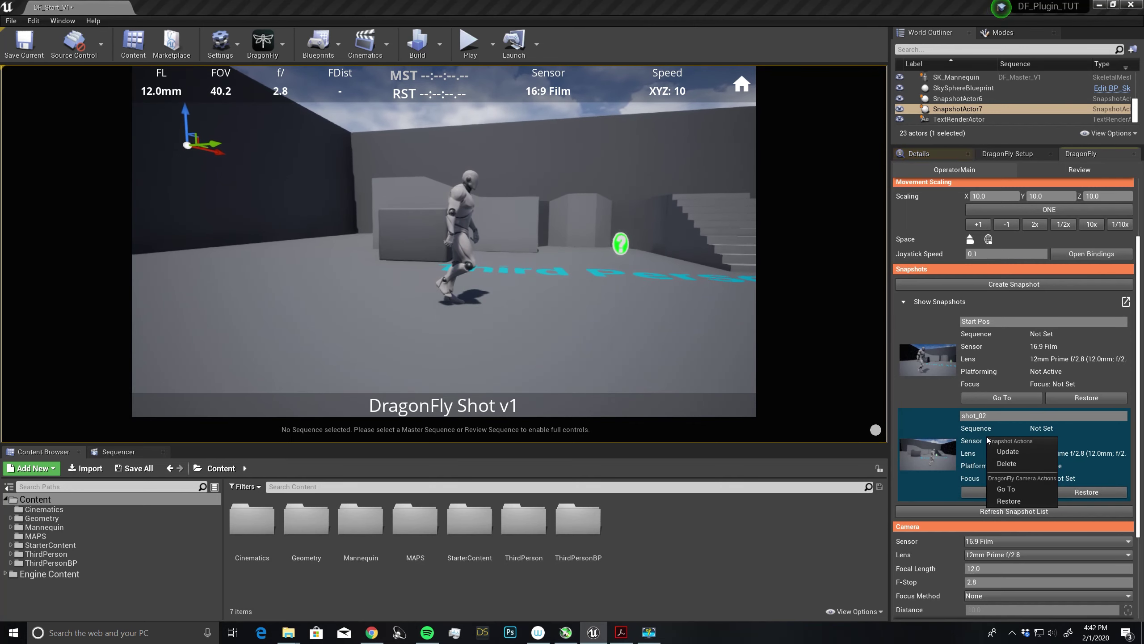
click(1016, 450)
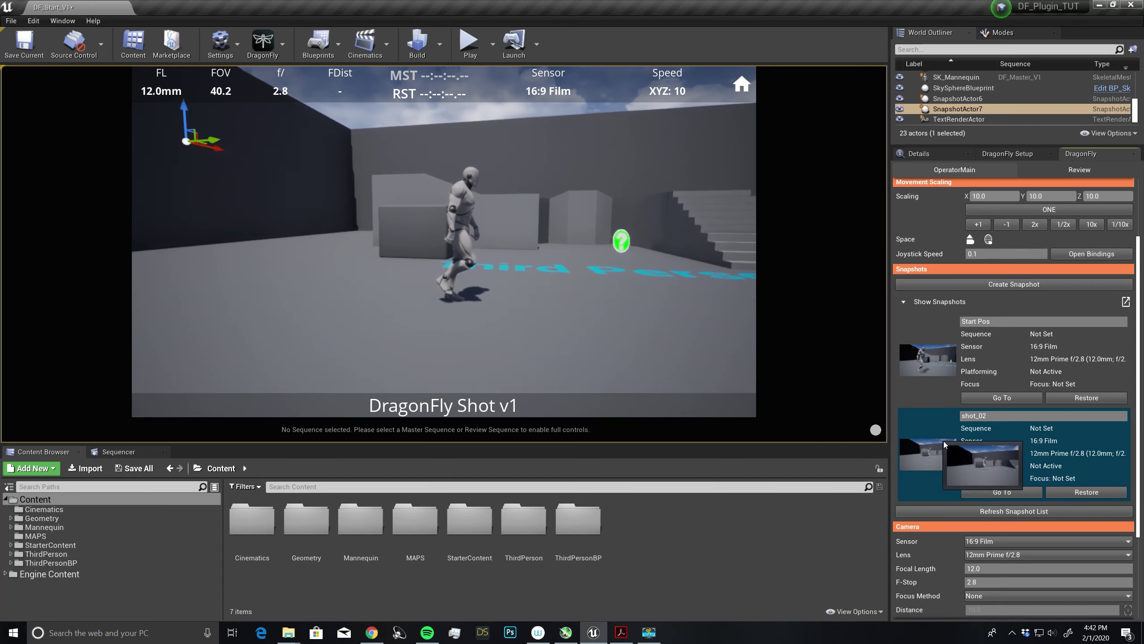
mouse_move(924, 460)
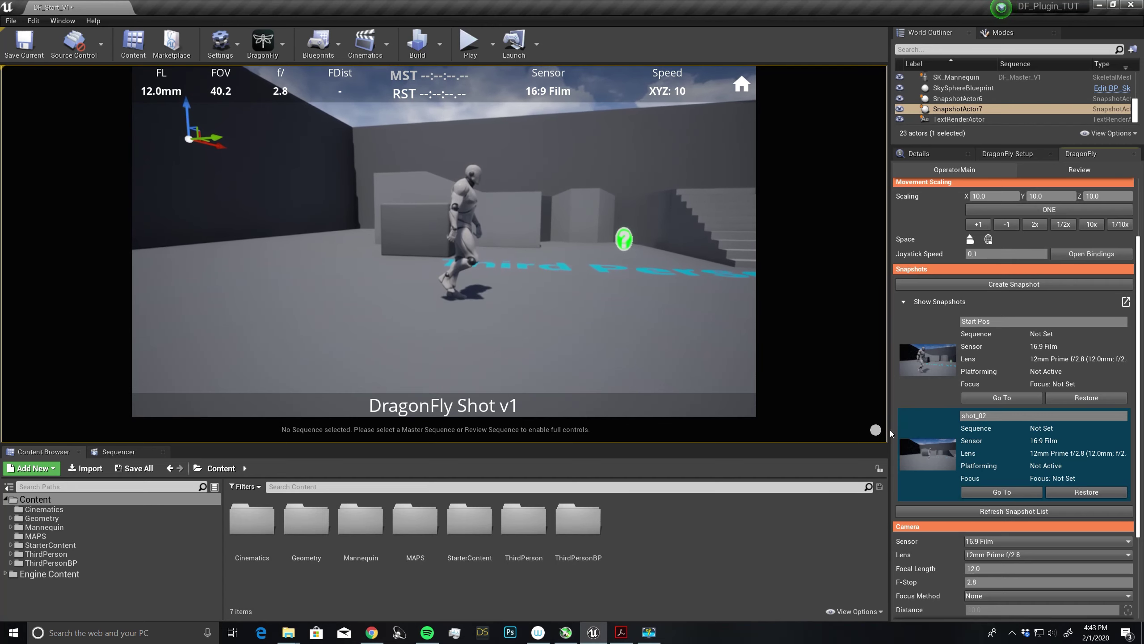
click(996, 398)
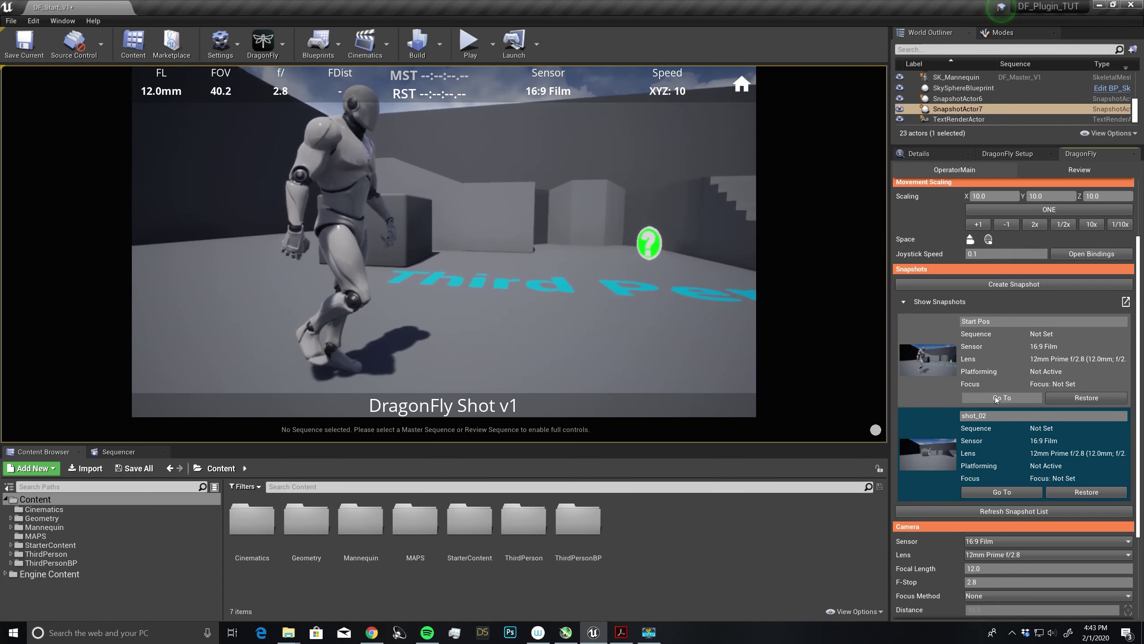
click(989, 495)
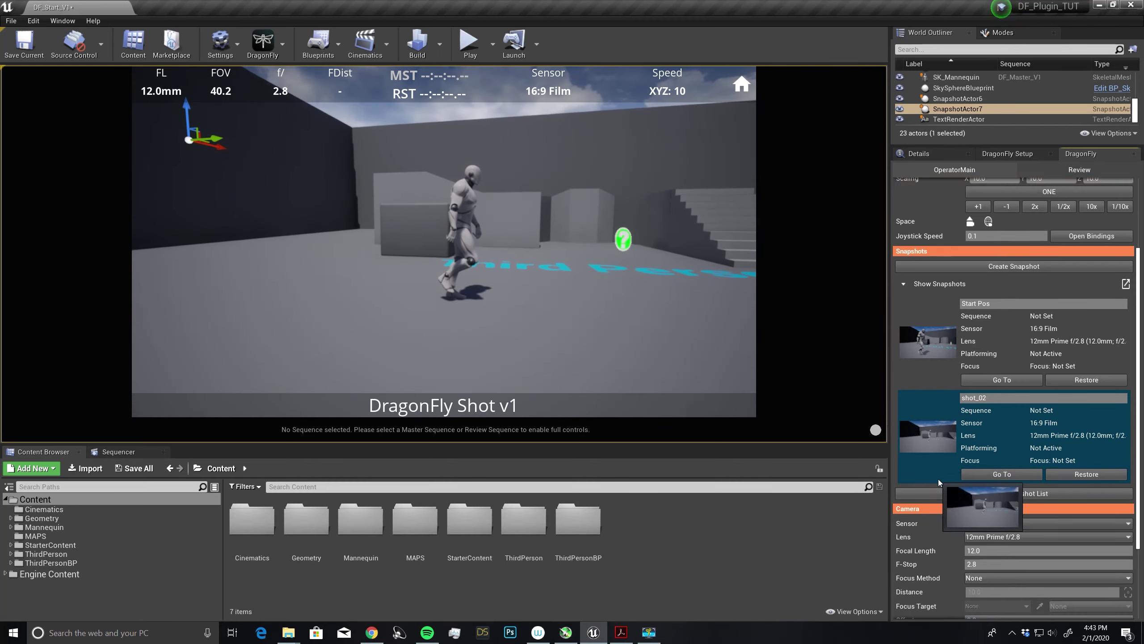
- Switch the lens to 30mm Prime f/1.4, then restore the shot_02 snapshot's 12mm view
scroll(939, 480, down, 2)
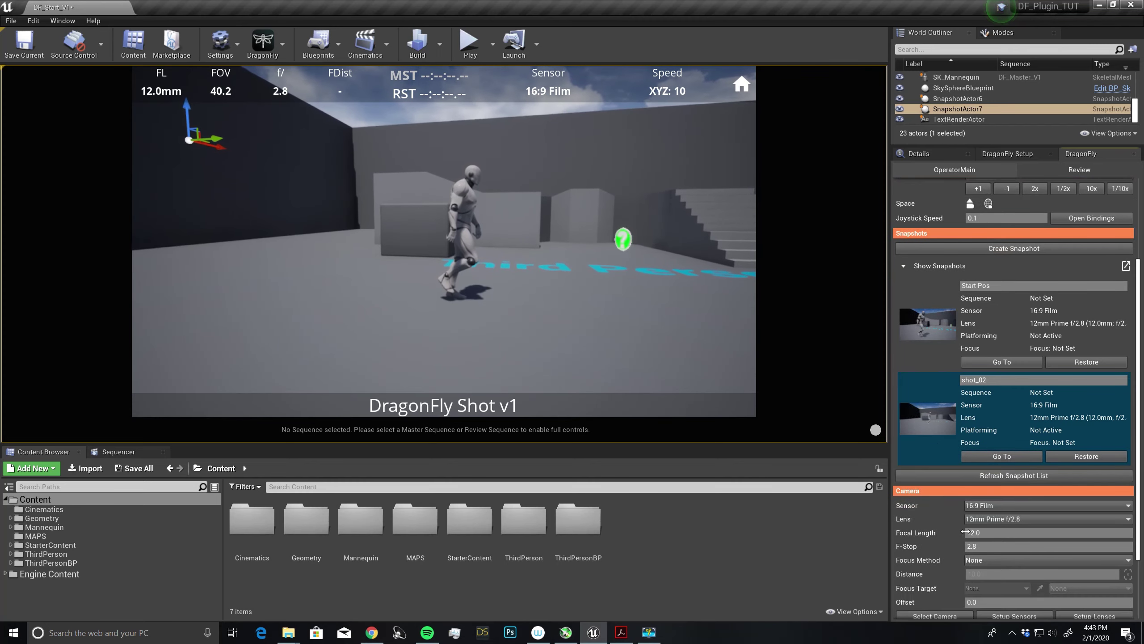
click(1003, 520)
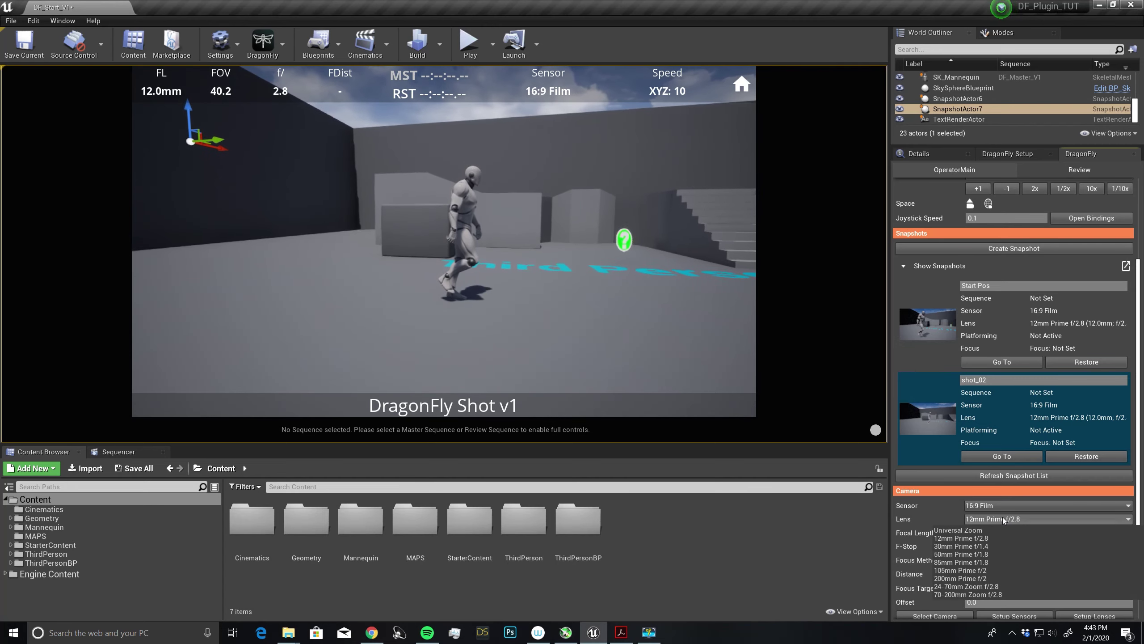
click(964, 546)
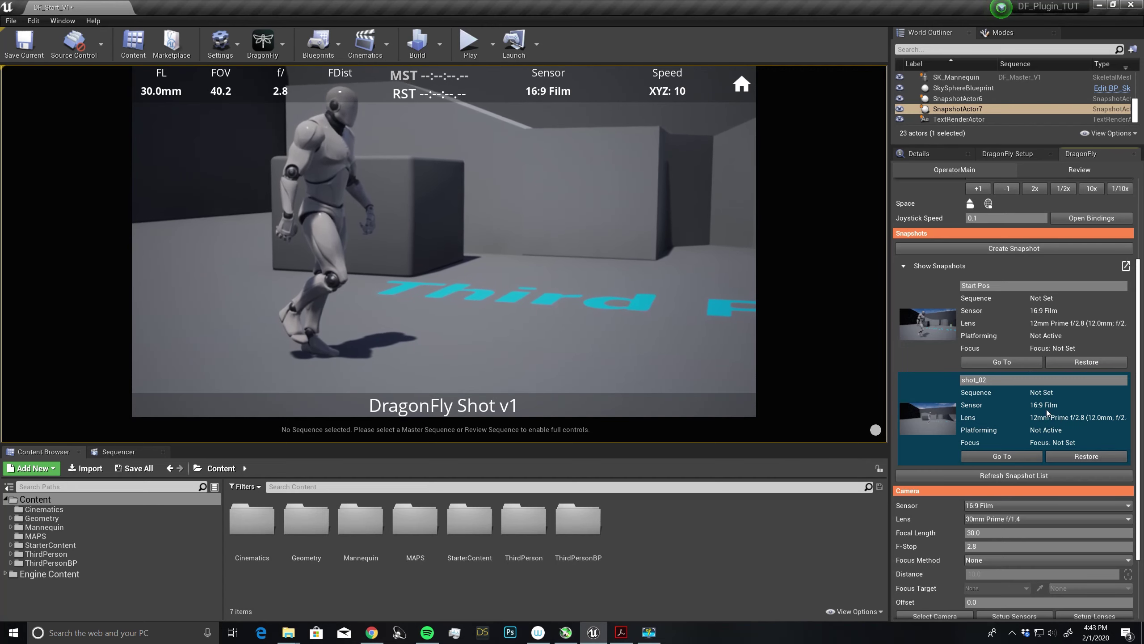
click(1073, 460)
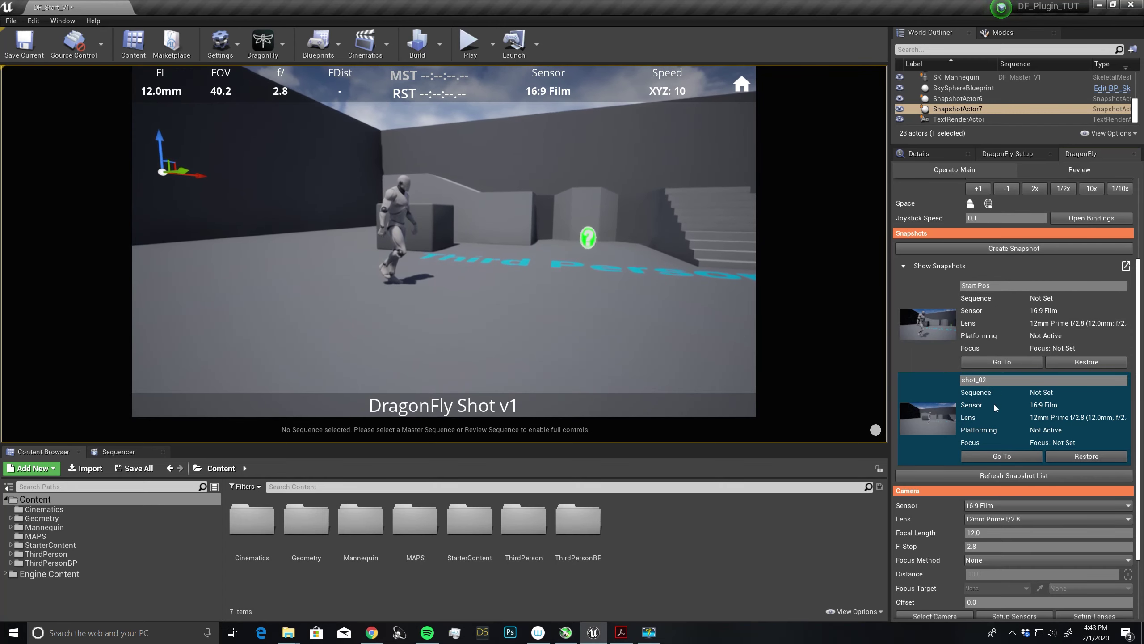
- Delete the shot_02 snapshot, then re-save Start Pos from the current camera position
right_click(1007, 405)
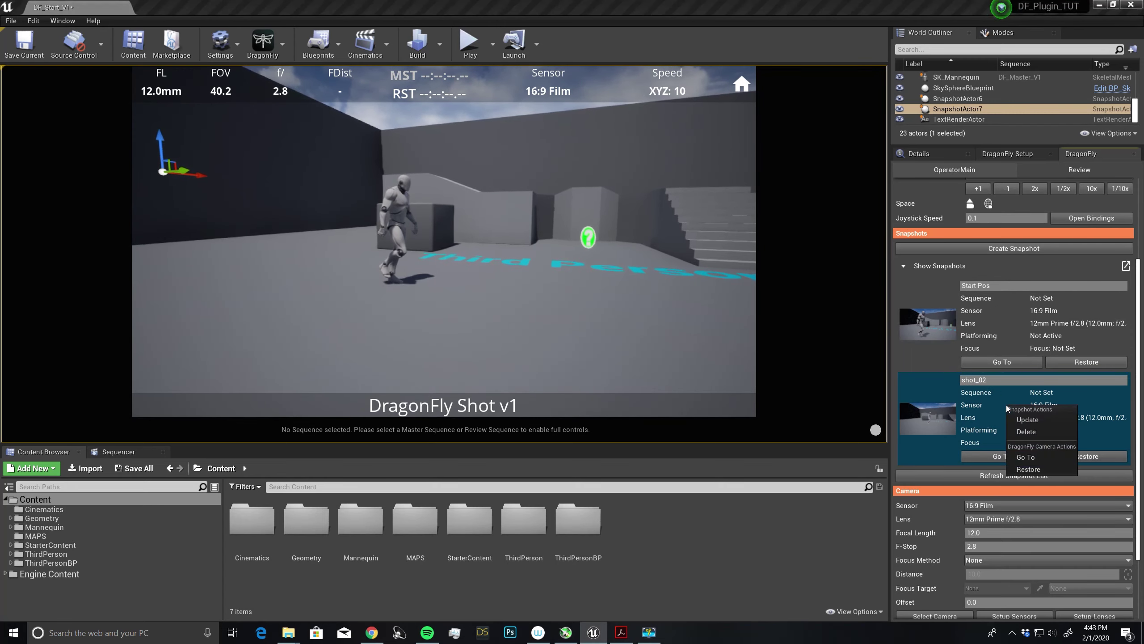
click(1028, 437)
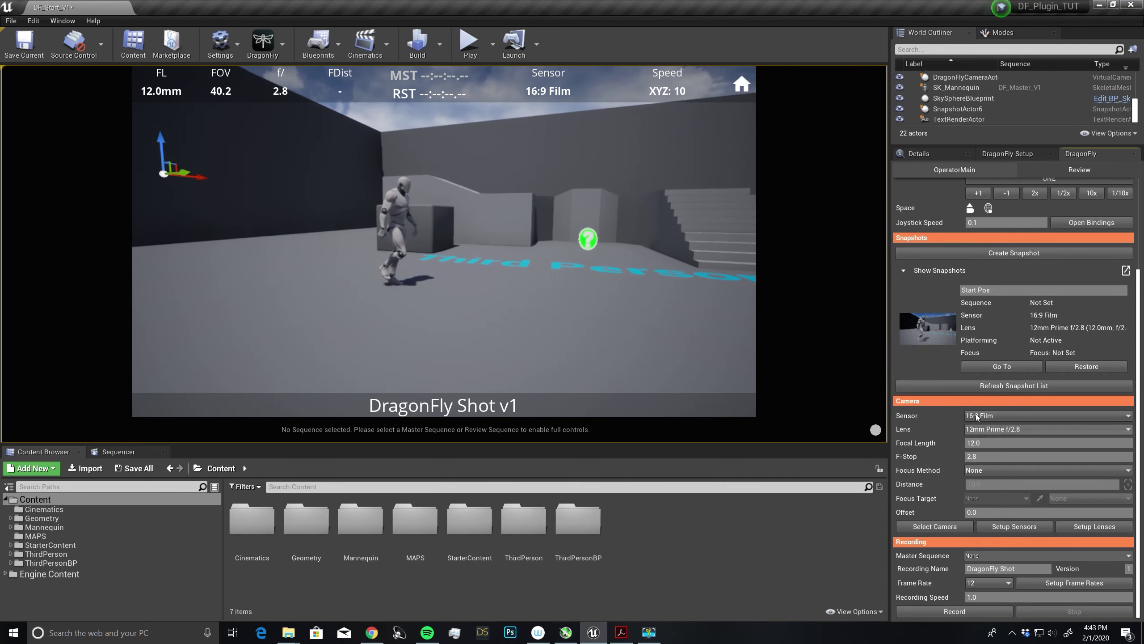
click(999, 368)
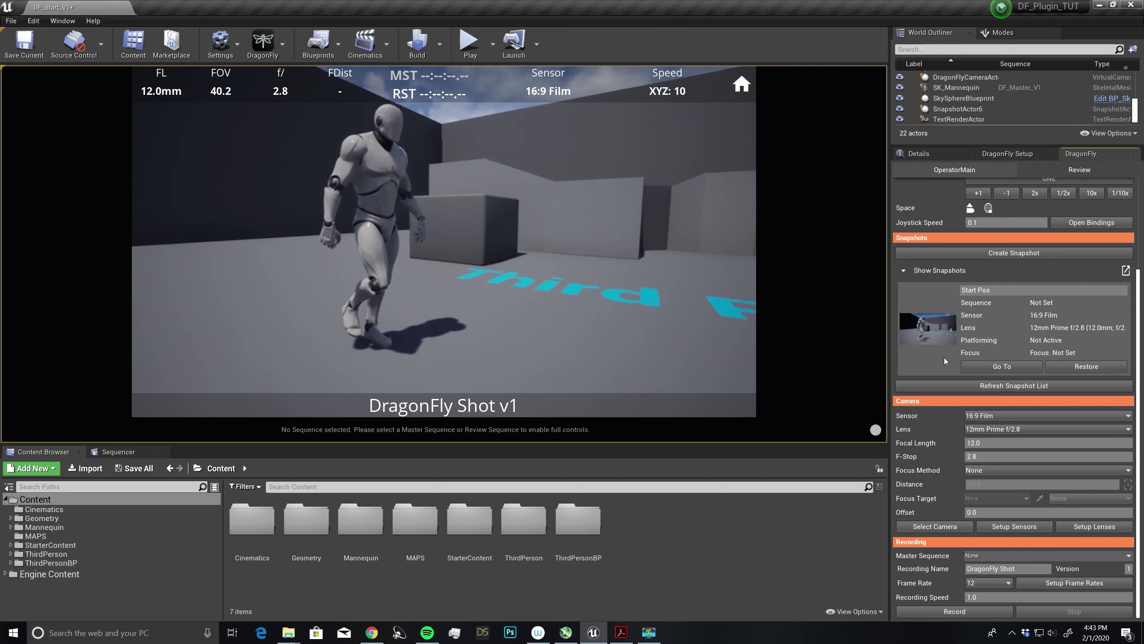
right_click(995, 323)
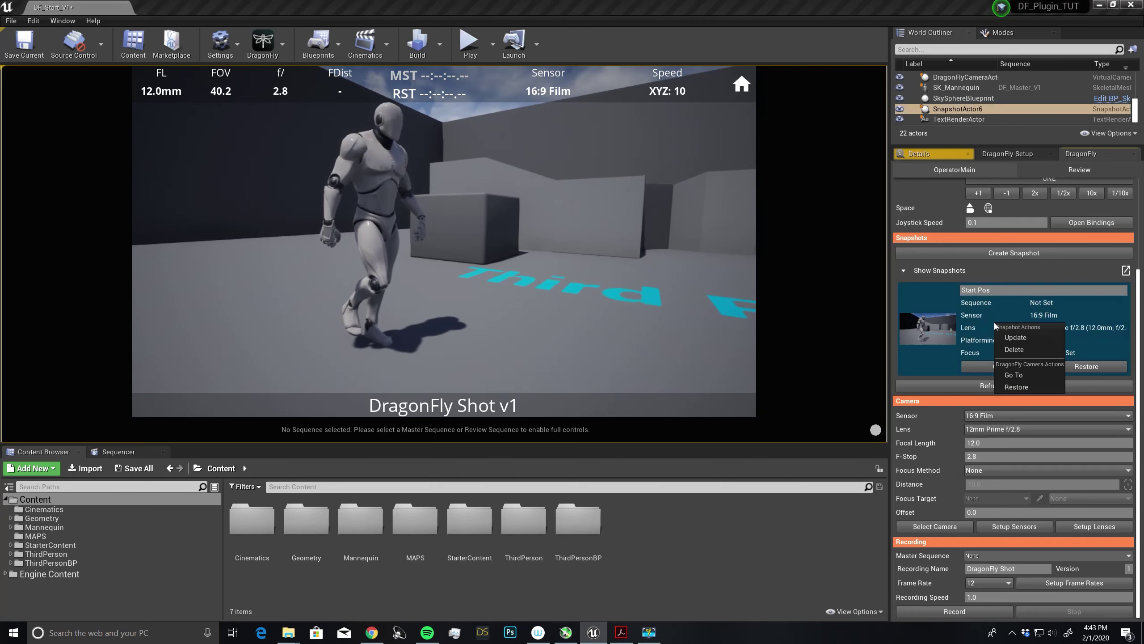
click(1016, 337)
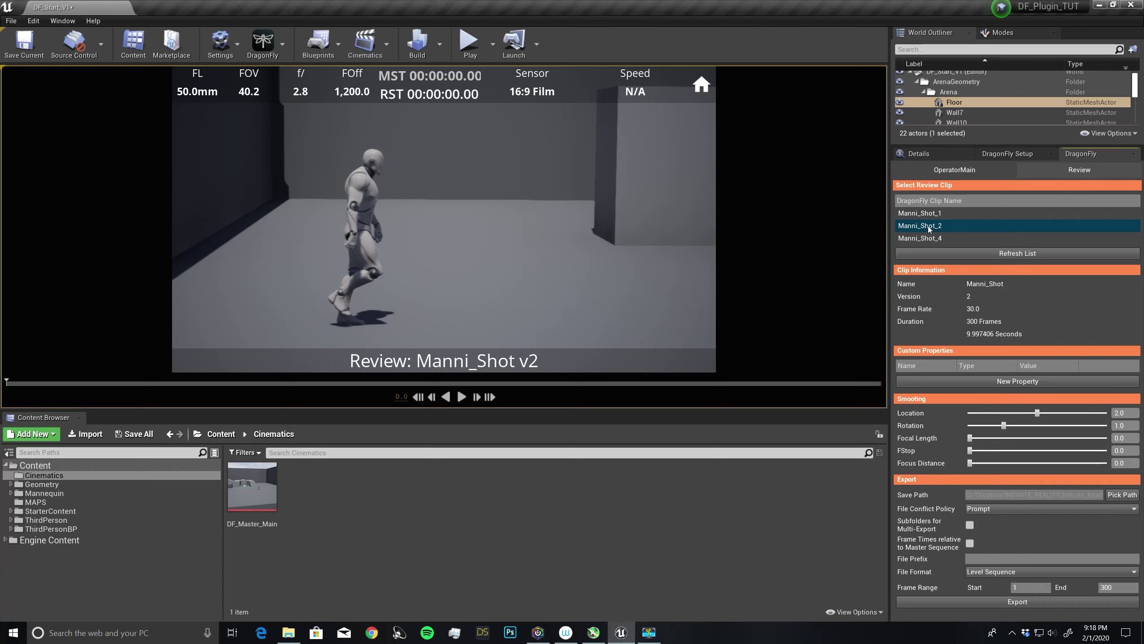
click(462, 397)
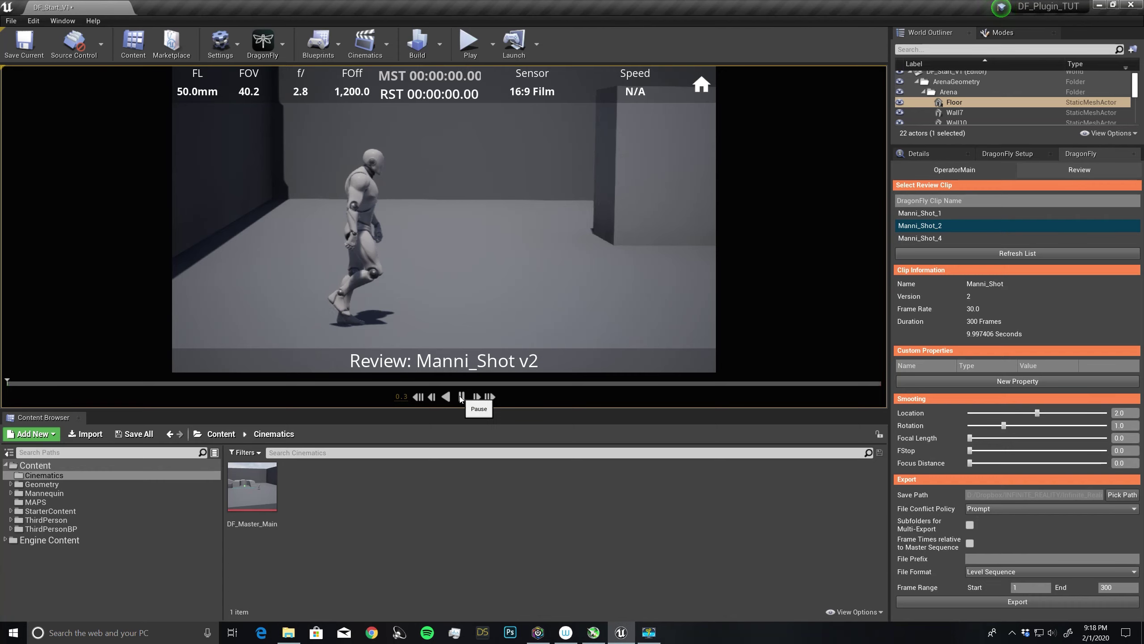
click(464, 397)
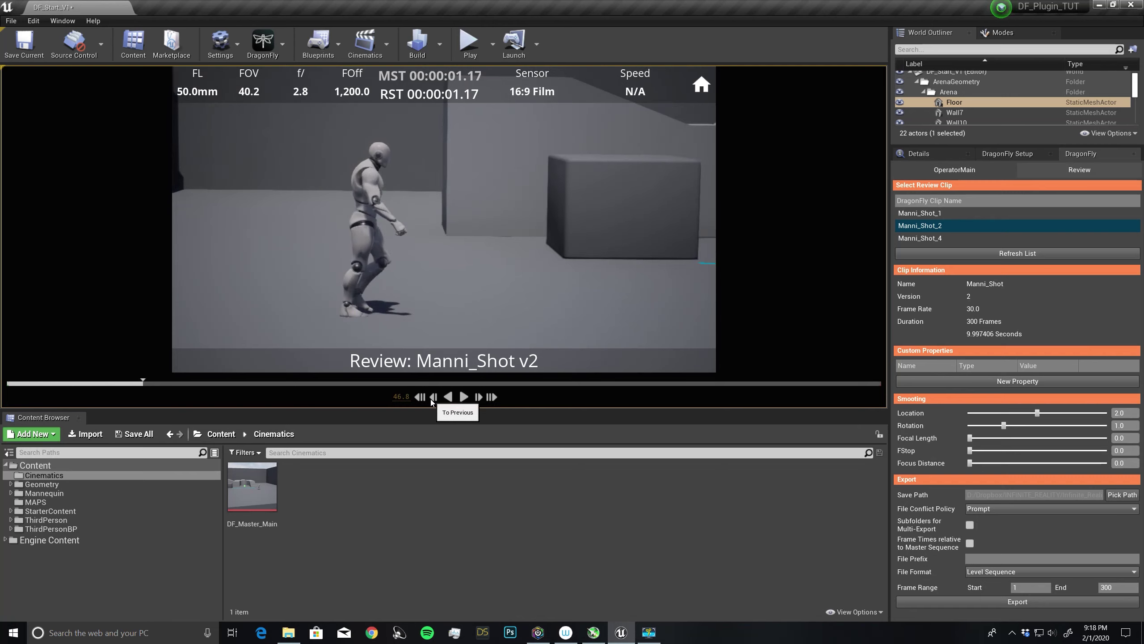
click(419, 396)
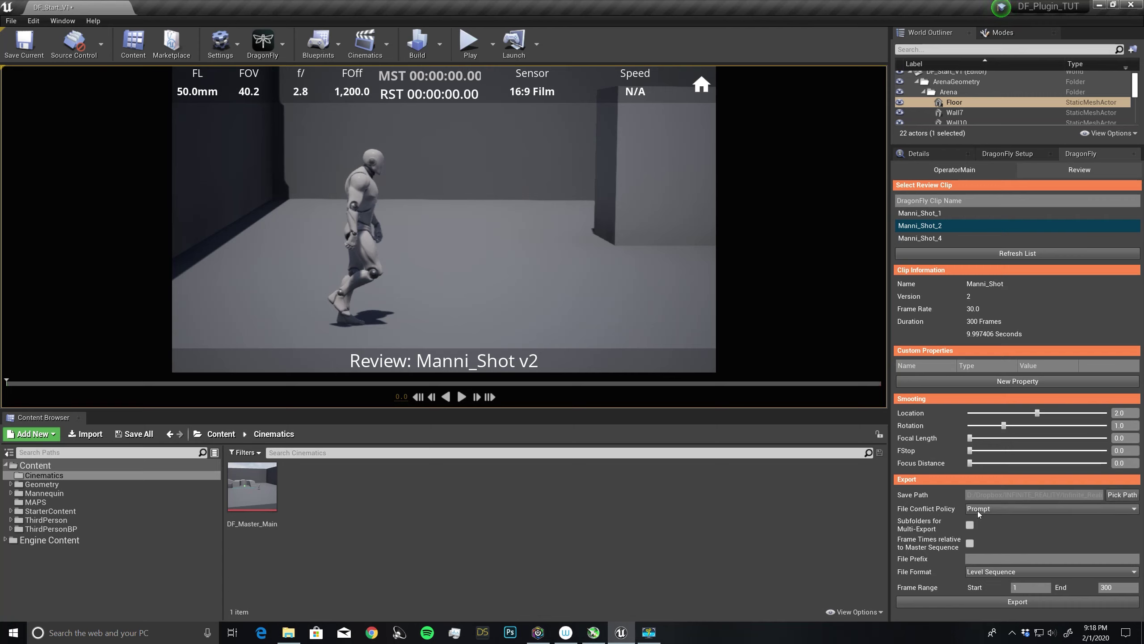
- Export Manni_Shot v2 frames 1–300 using the Level Sequence file format
click(989, 573)
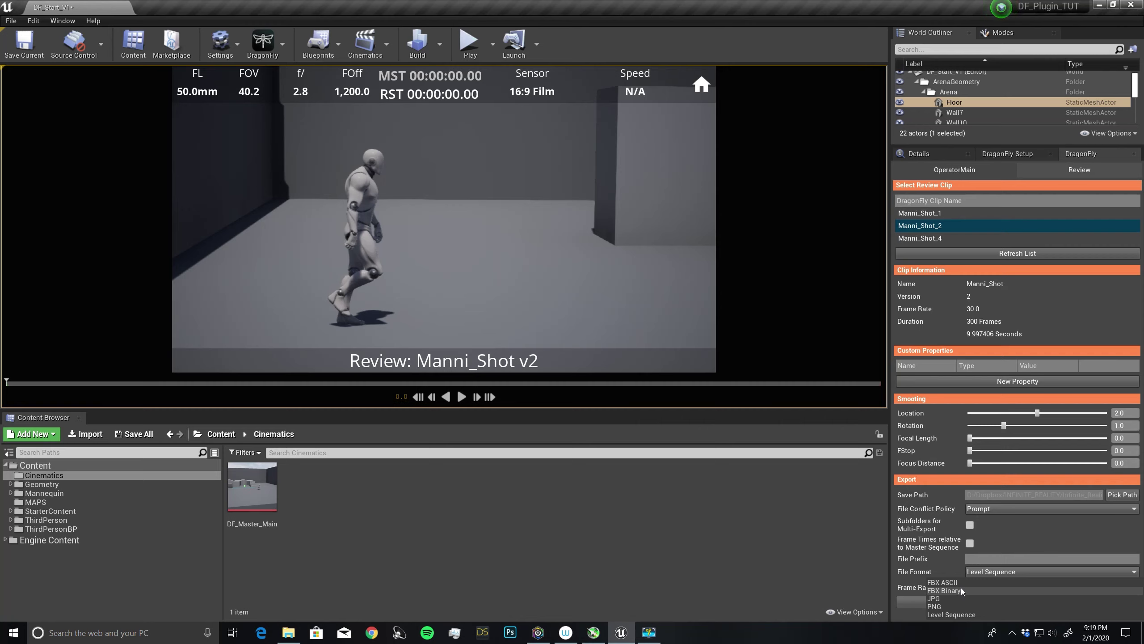
click(957, 615)
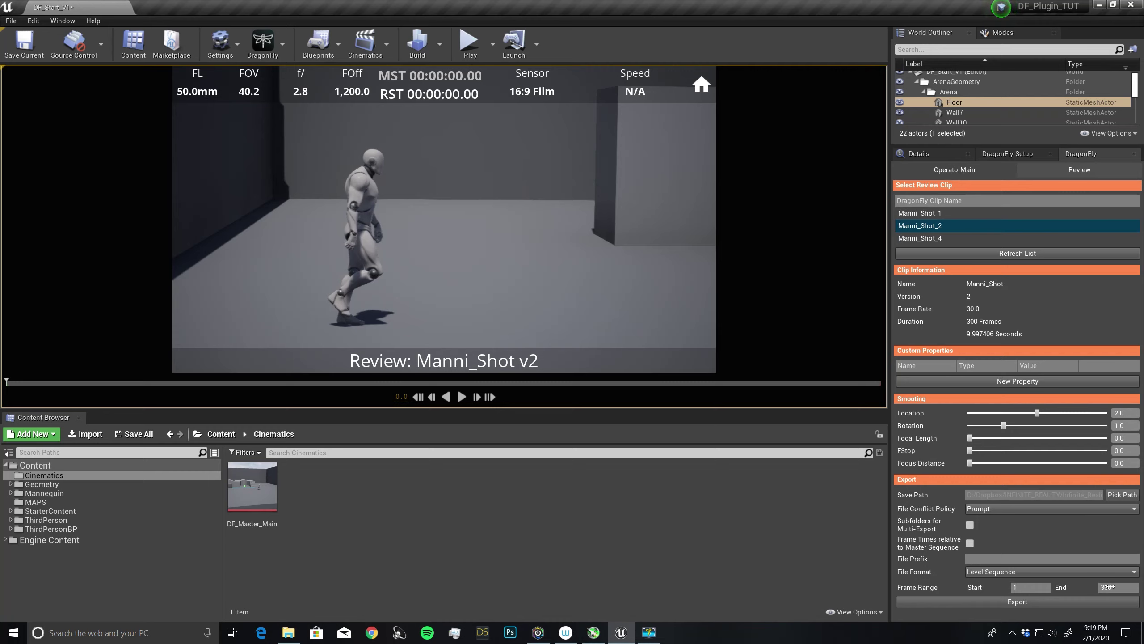
click(1019, 602)
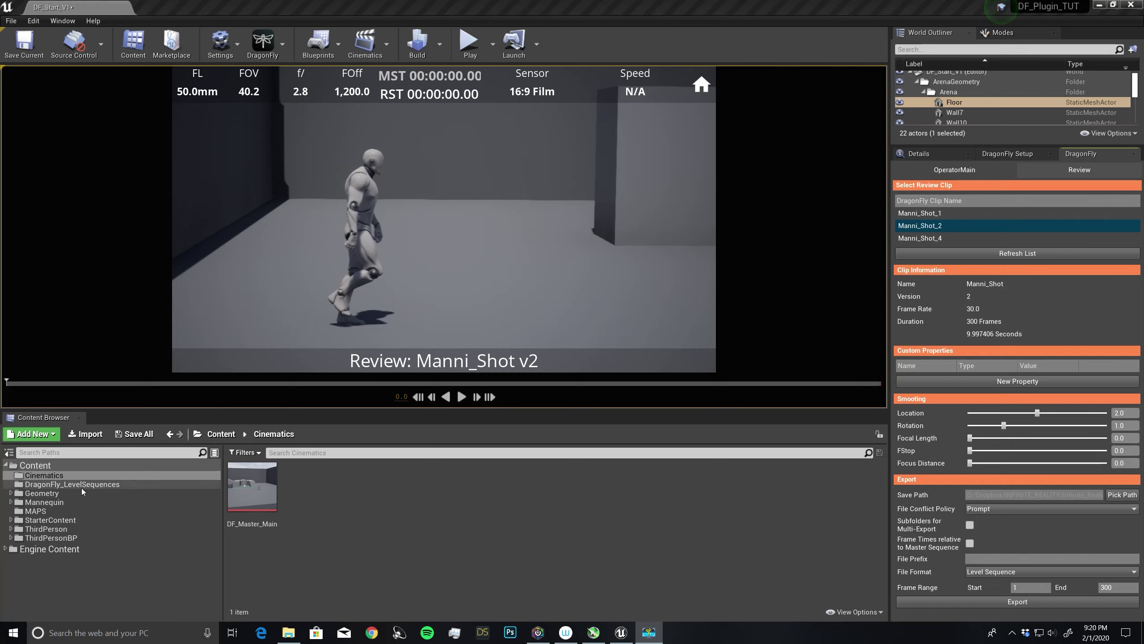
- Open the Manni_Shotv2 asset from the DragonFly_LevelSequences content folder
click(50, 486)
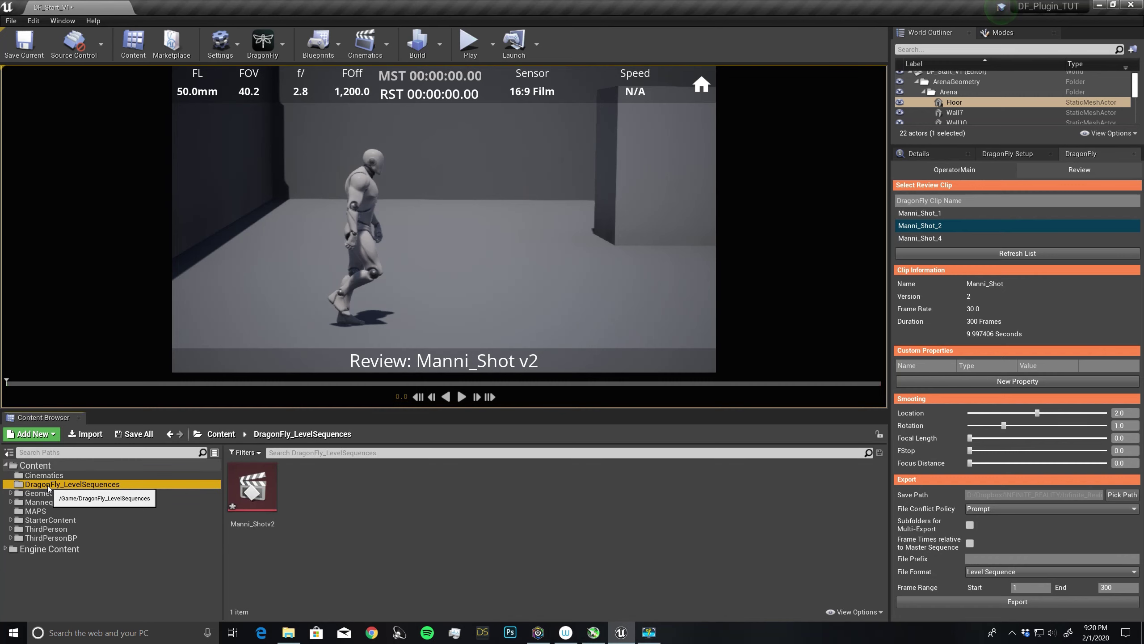
double_click(248, 491)
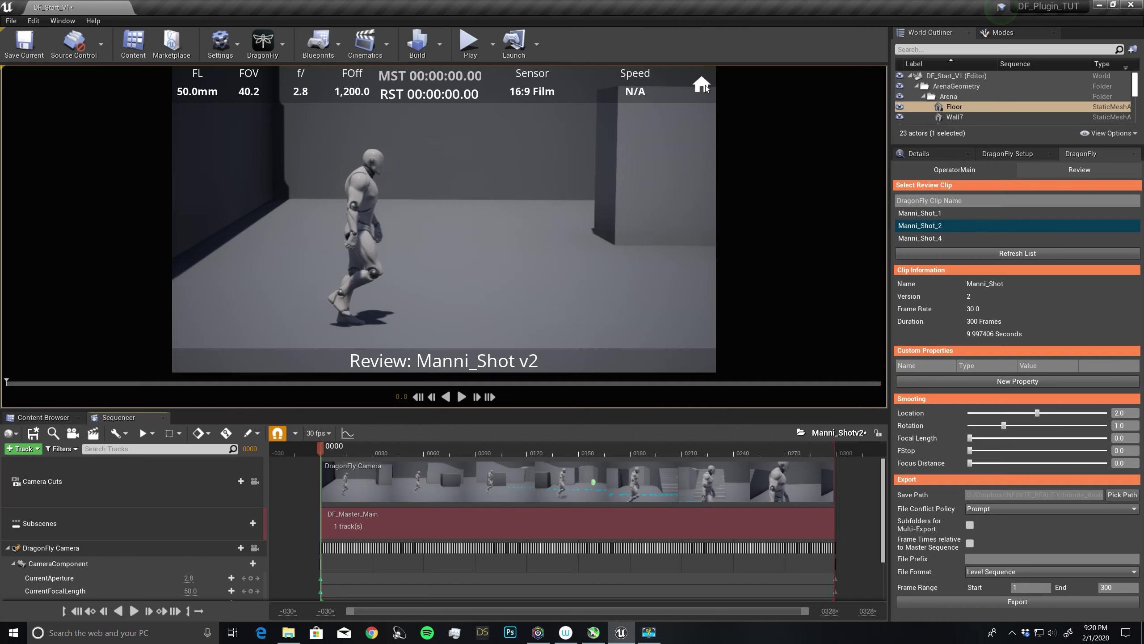
- Exit the DragonFly review camera and switch the viewport to Cinematic Viewport
click(702, 84)
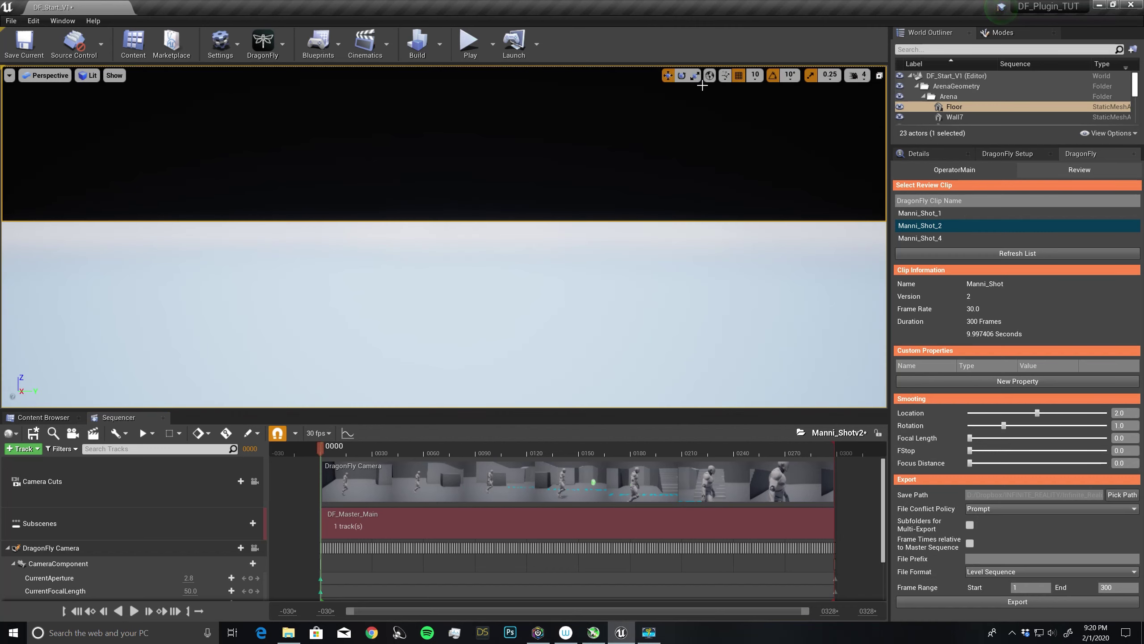
click(50, 75)
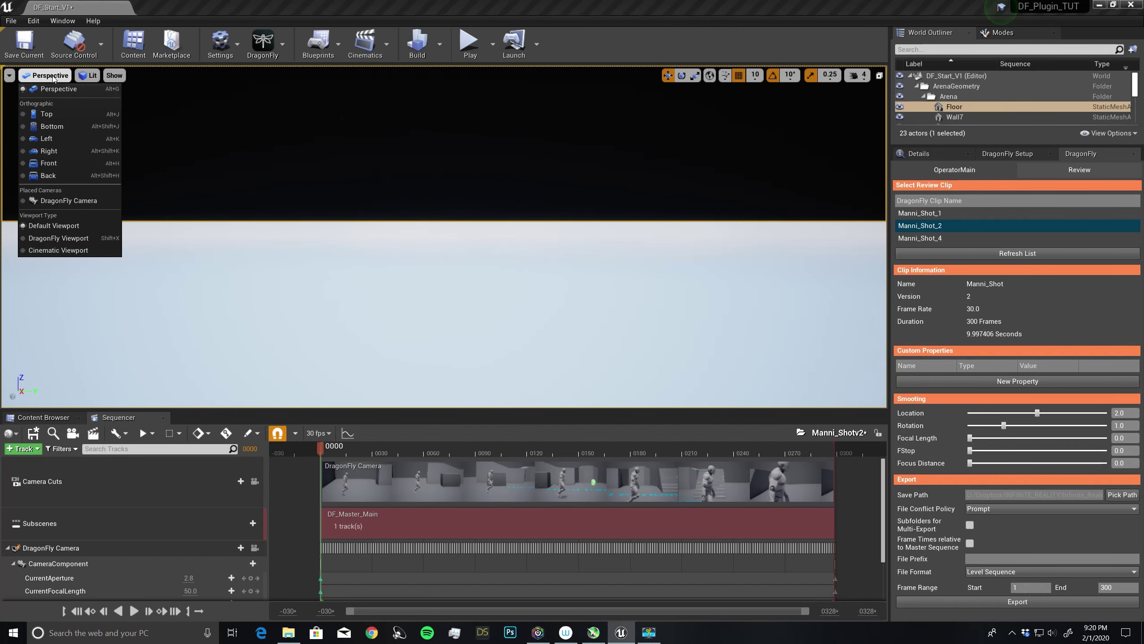
click(72, 250)
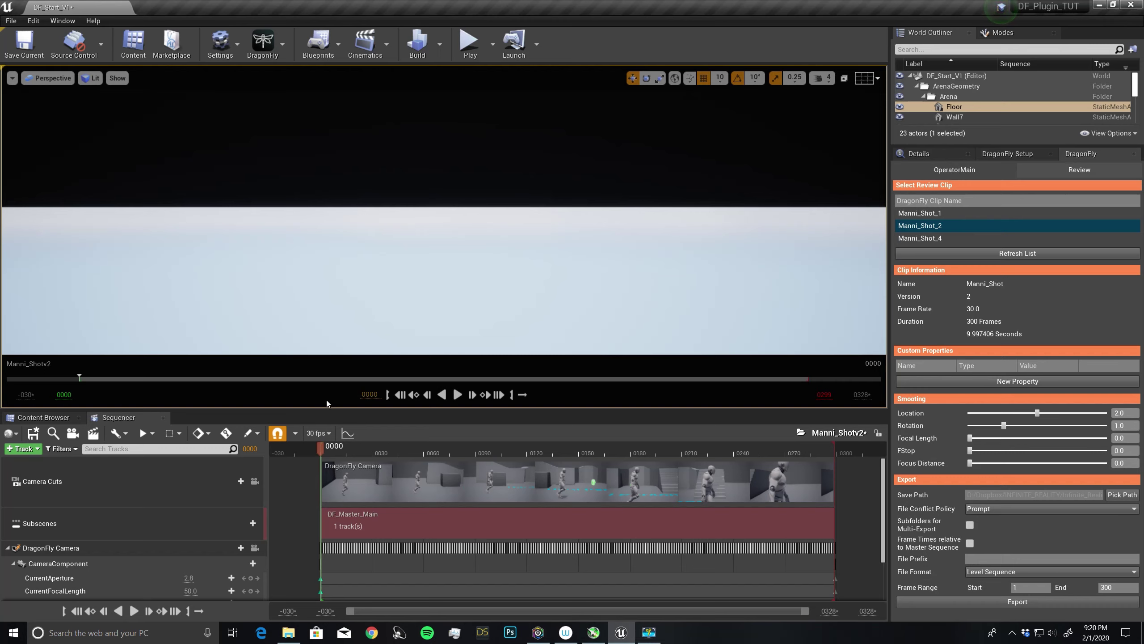
- Lock the view to Camera Cuts, rewind to frame 0000, and play until frame 0118
click(365, 451)
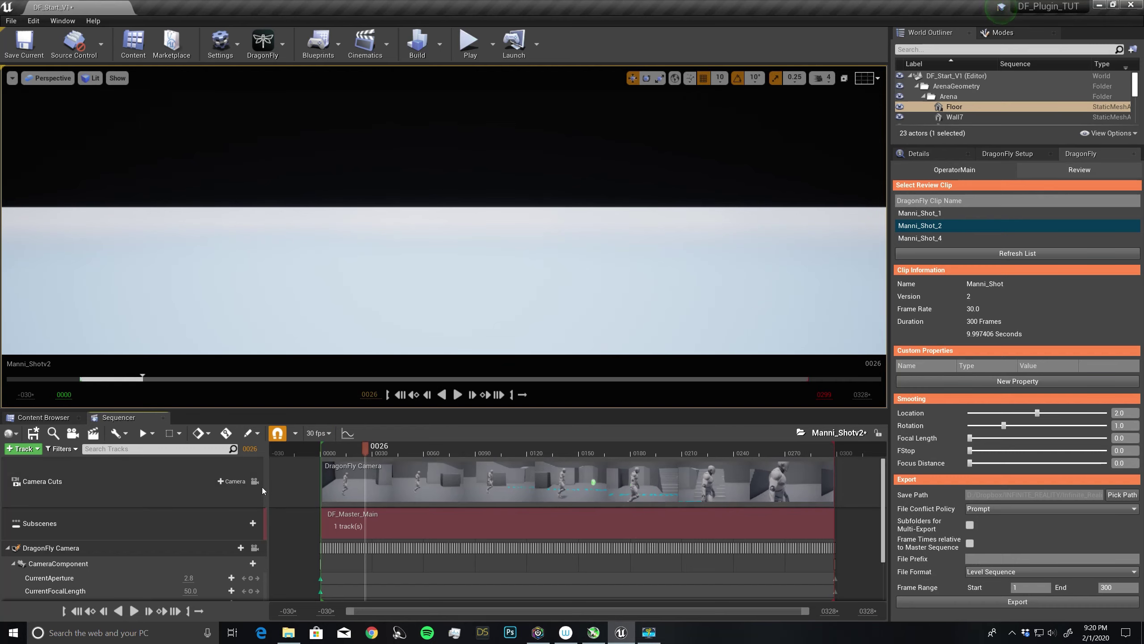
click(255, 481)
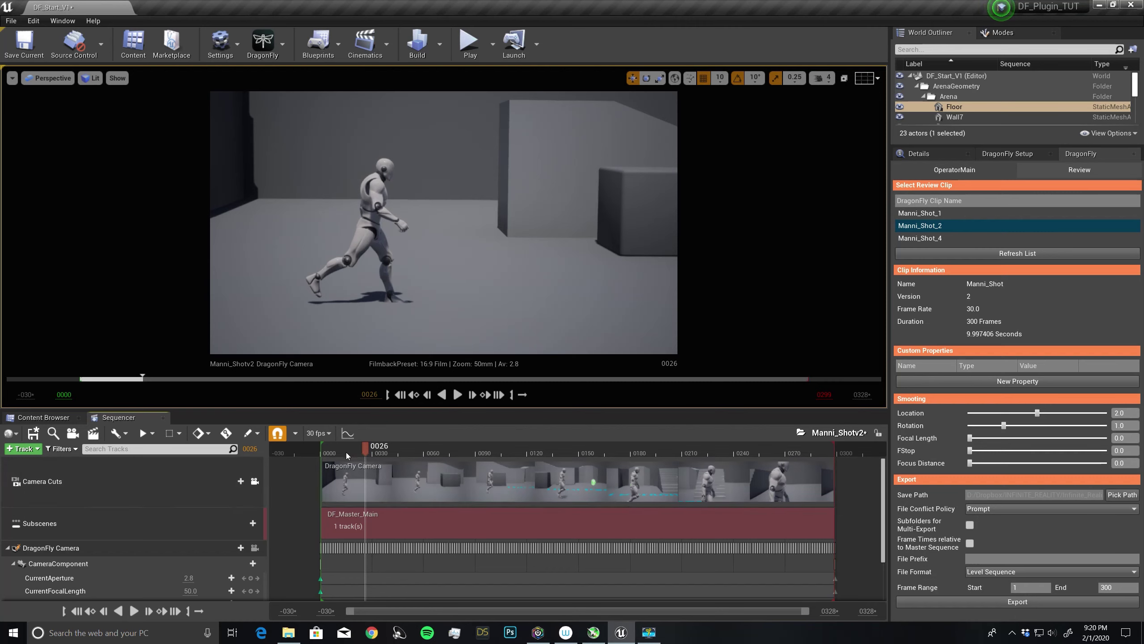
drag(347, 457, 320, 451)
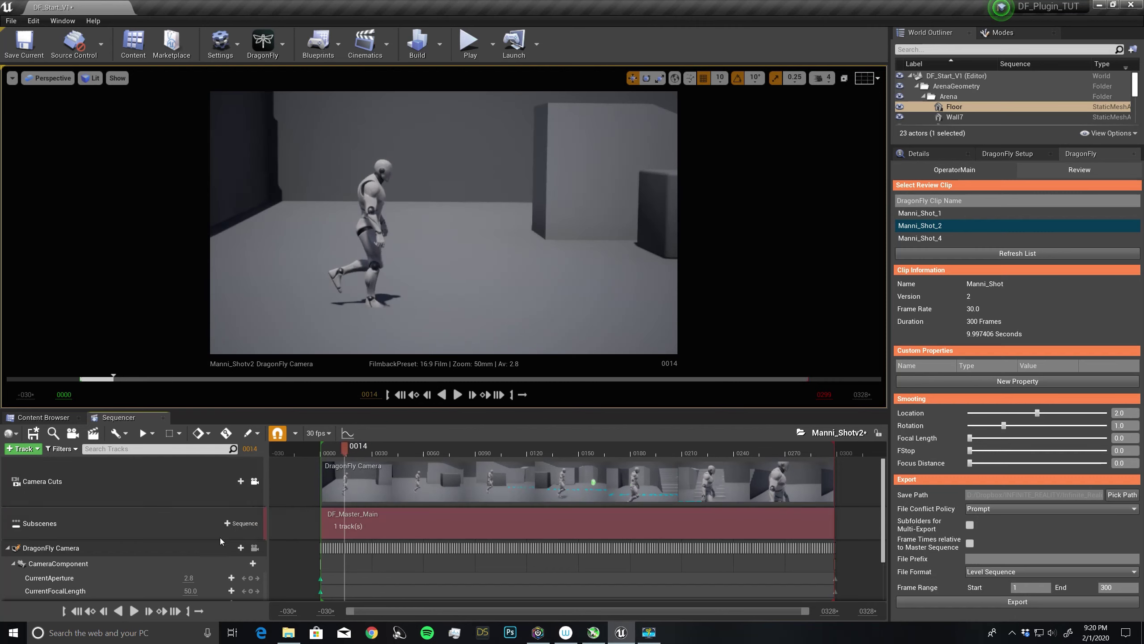
click(134, 611)
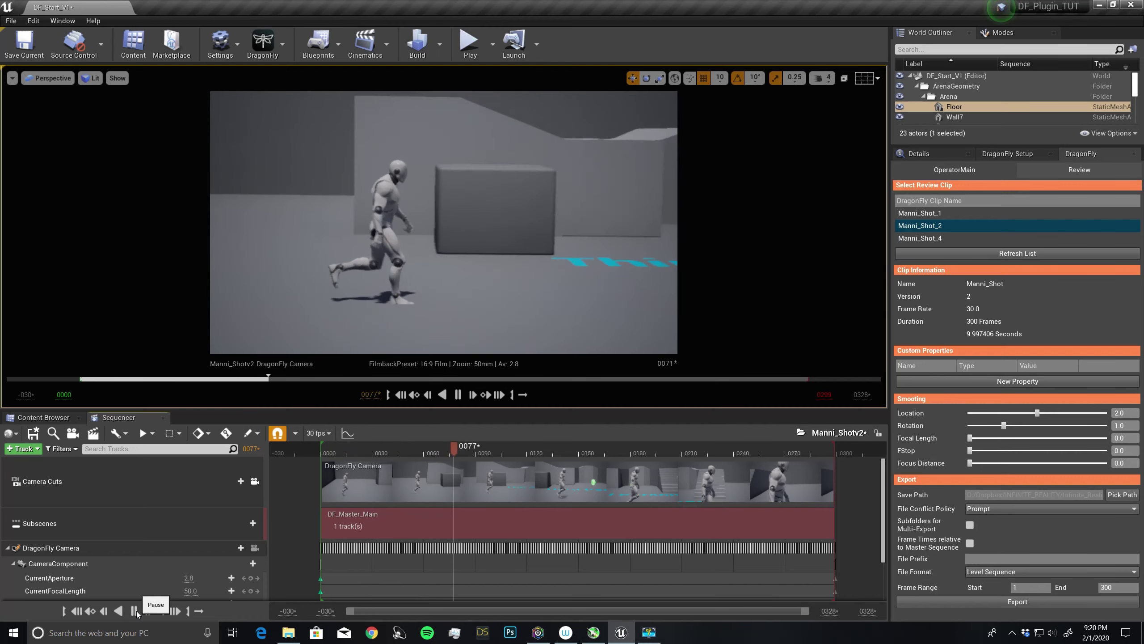
click(135, 611)
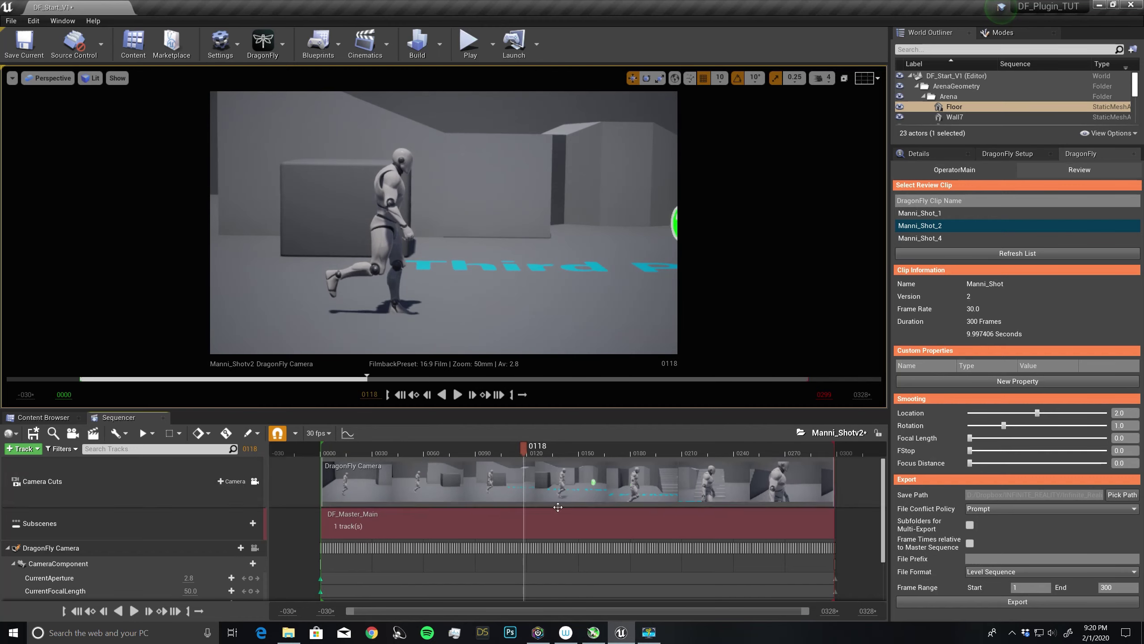